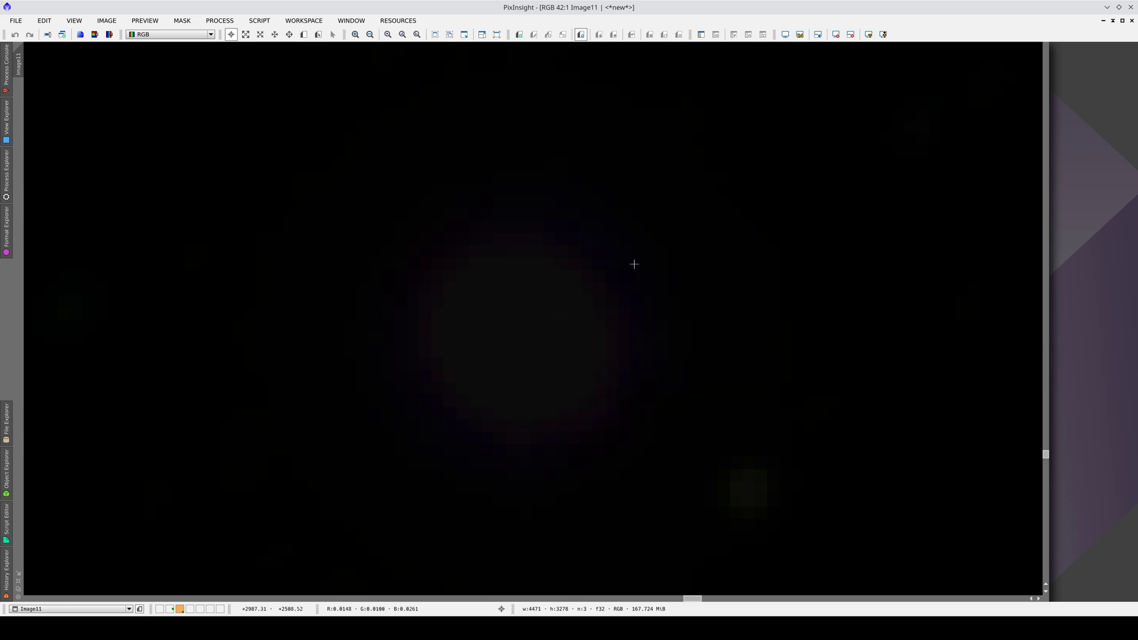
- Apply an STF auto-stretch to the dark colour Image11 to reveal its stars and glow
left_click(786, 35)
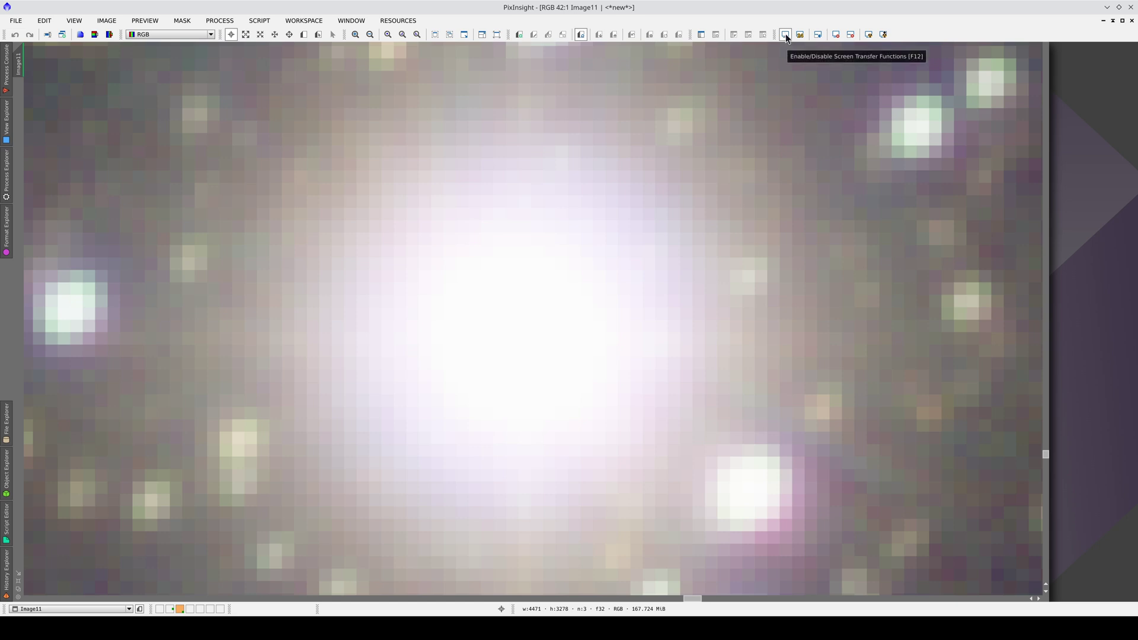
left_click(6, 181)
- Open Rescale in RGB/K individual-channels mode, reset Image11's screen stretch, and apply Rescale to it
scroll(92, 437, "down", 8)
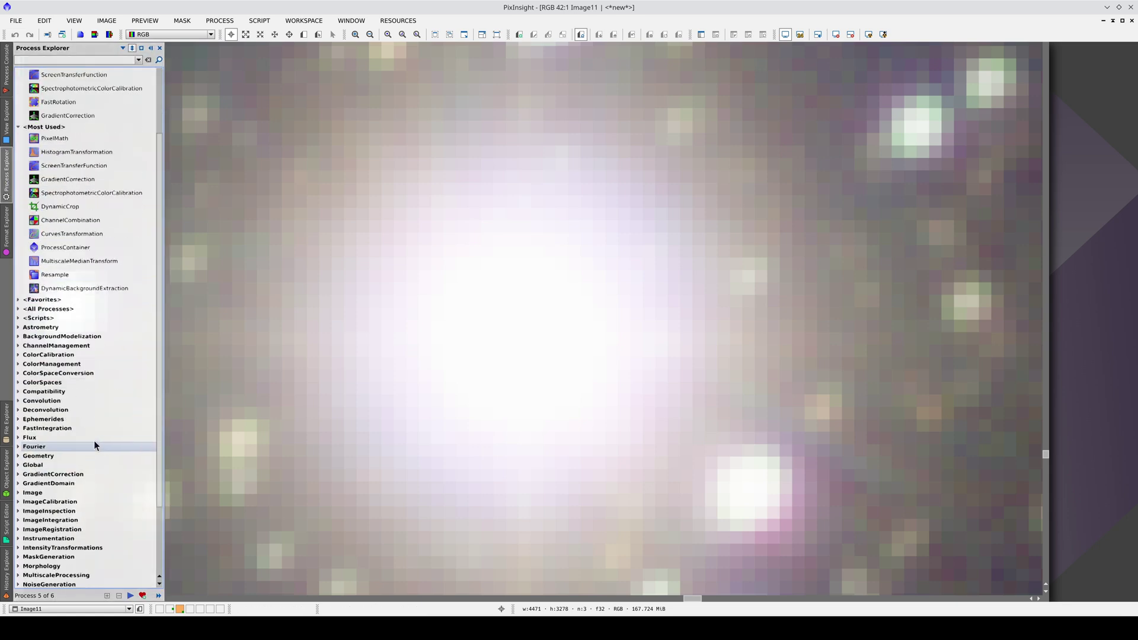
left_click(90, 429)
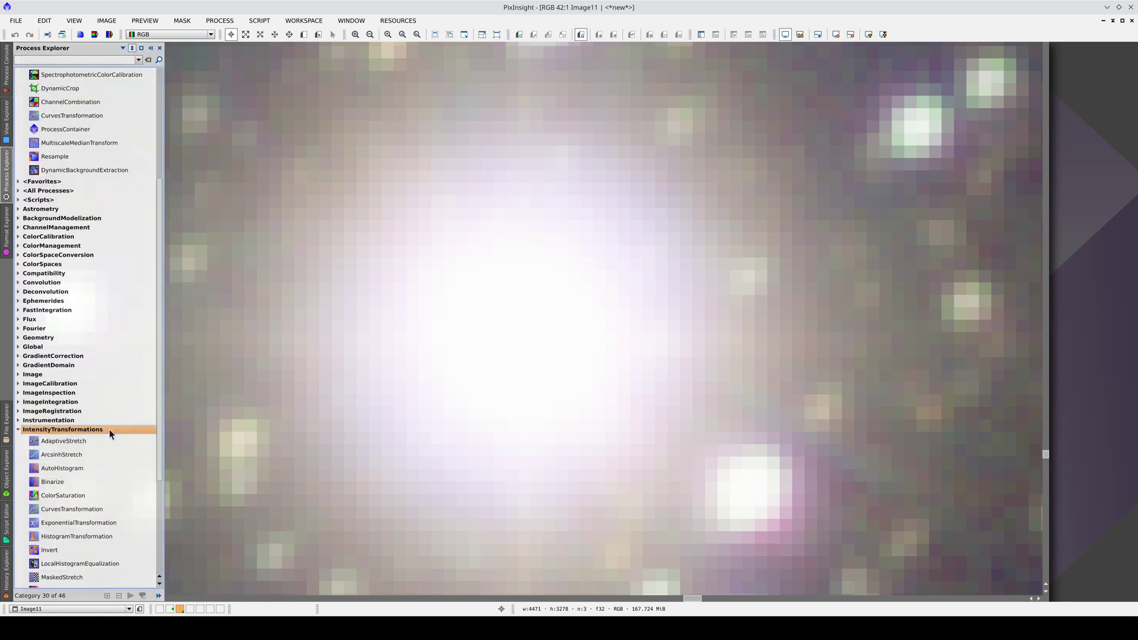
scroll(109, 430, "down", 2)
double_click(81, 509)
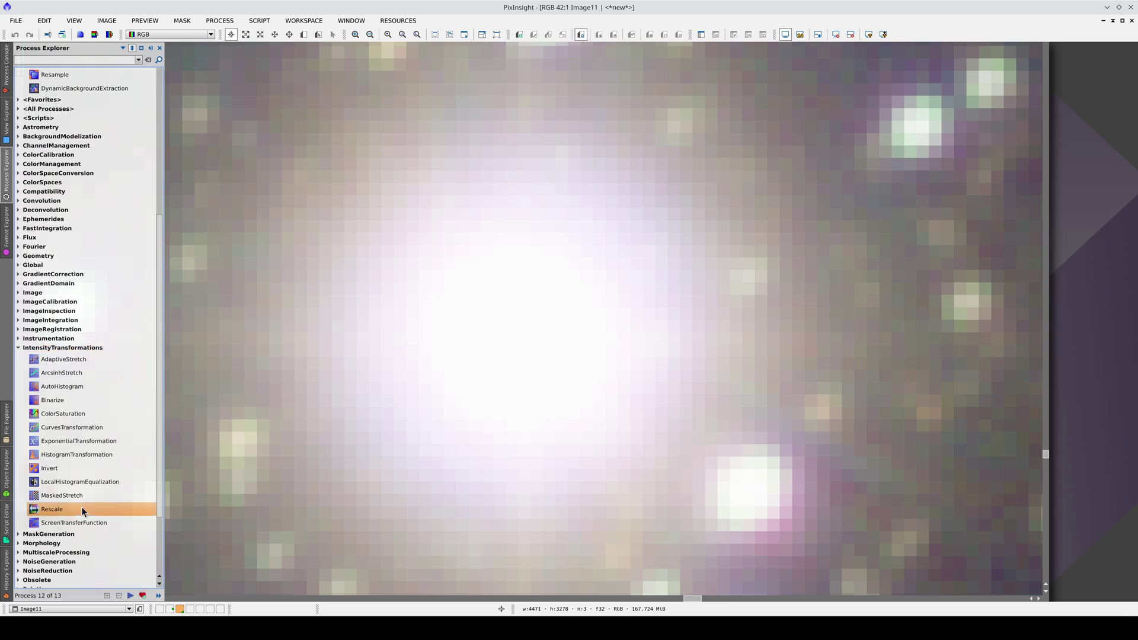
left_click_drag(951, 288, 788, 232)
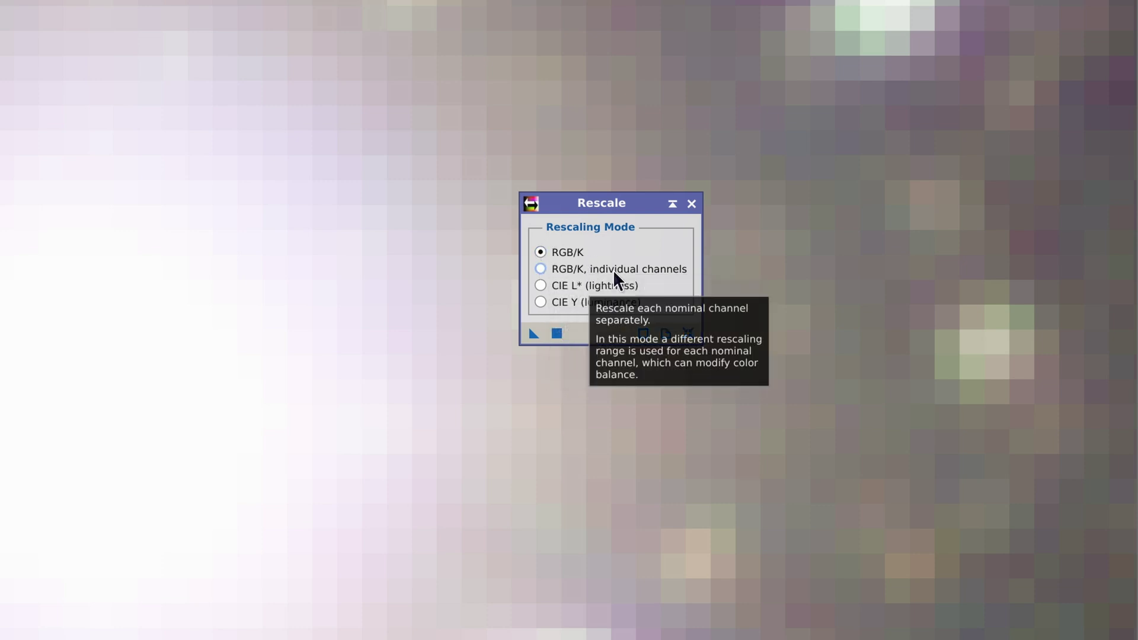
left_click(541, 268)
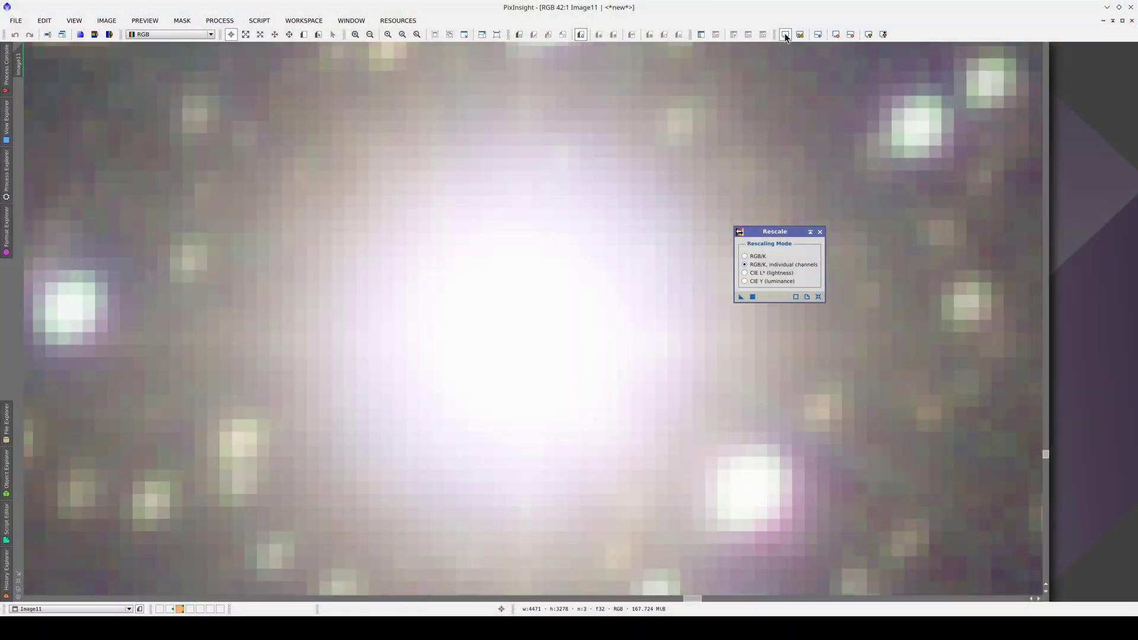
left_click(784, 34)
left_click_drag(741, 296, 648, 317)
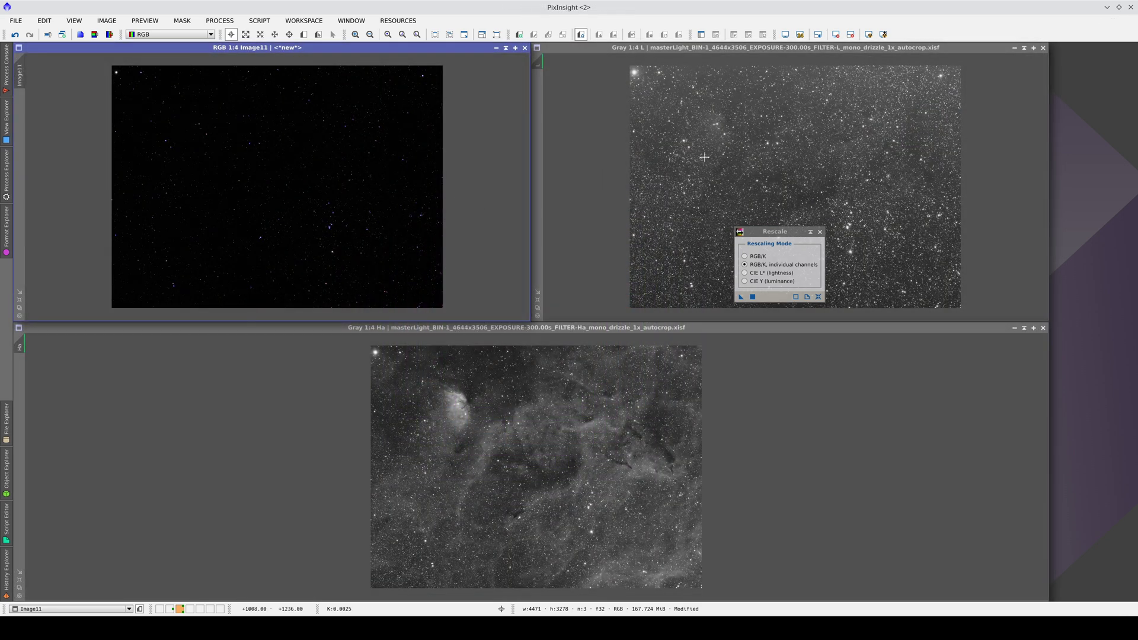
- Apply the Rescale instance to the L and Ha master frames
left_click(711, 261)
left_click_drag(741, 296, 689, 265)
left_click_drag(741, 296, 621, 416)
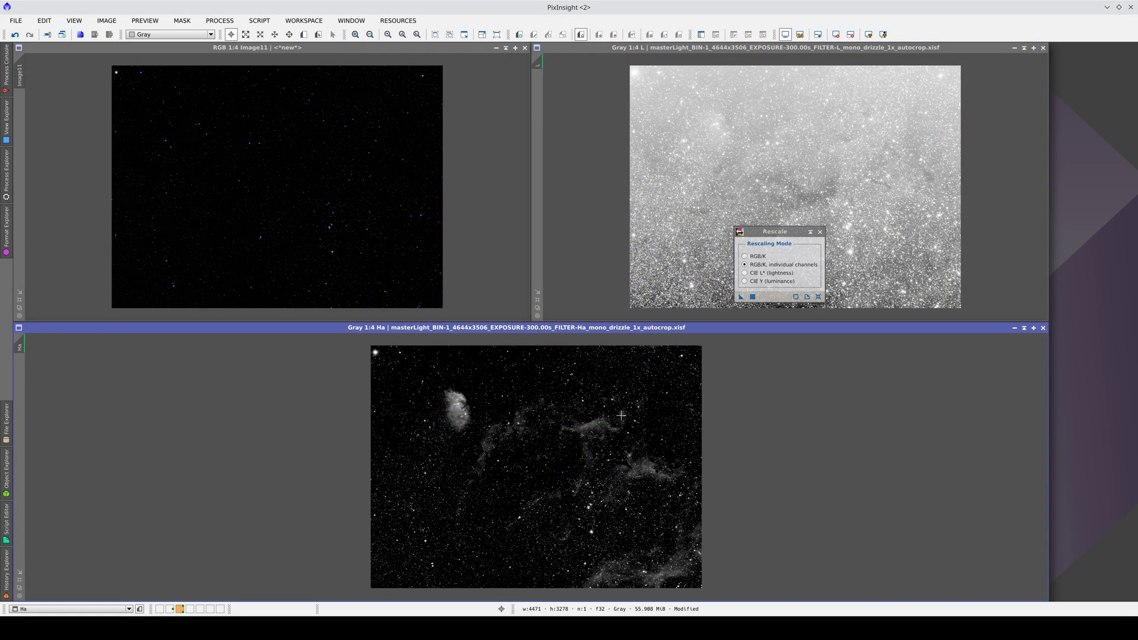
- Auto-stretch the Ha, L and colour Image11 displays
left_click(869, 34)
left_click(868, 34)
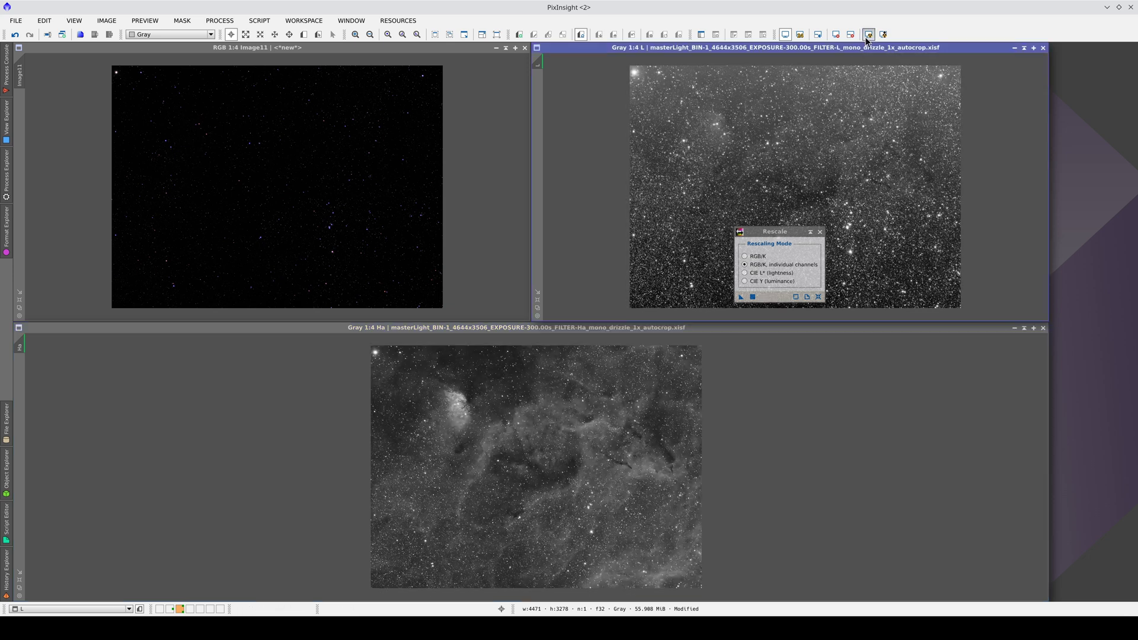
key("ctrl+Tab")
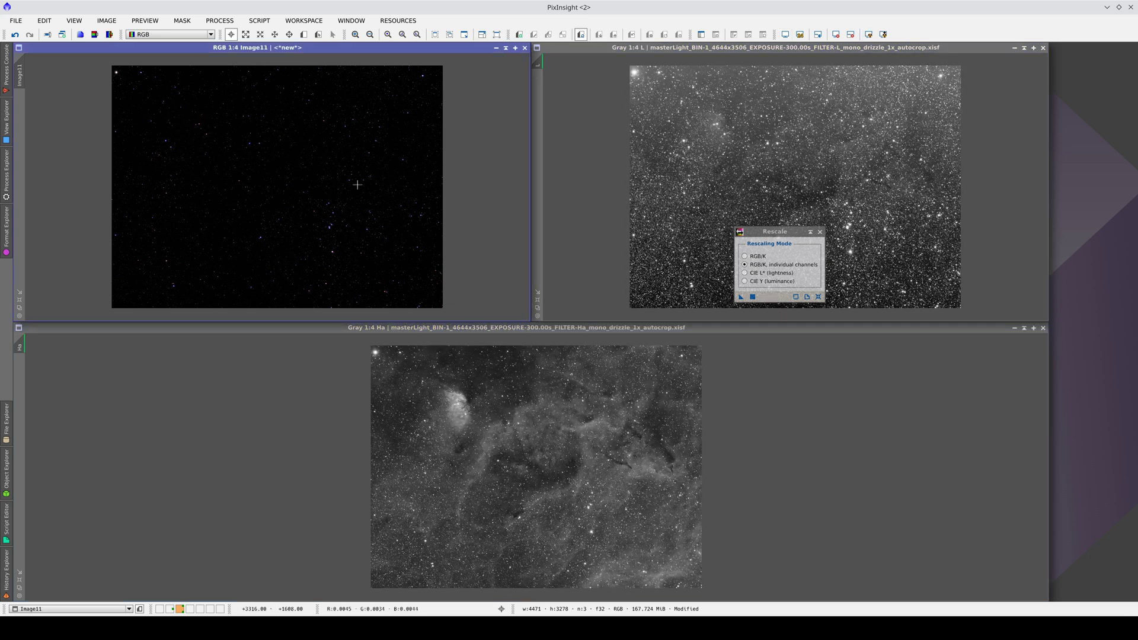
left_click(868, 34)
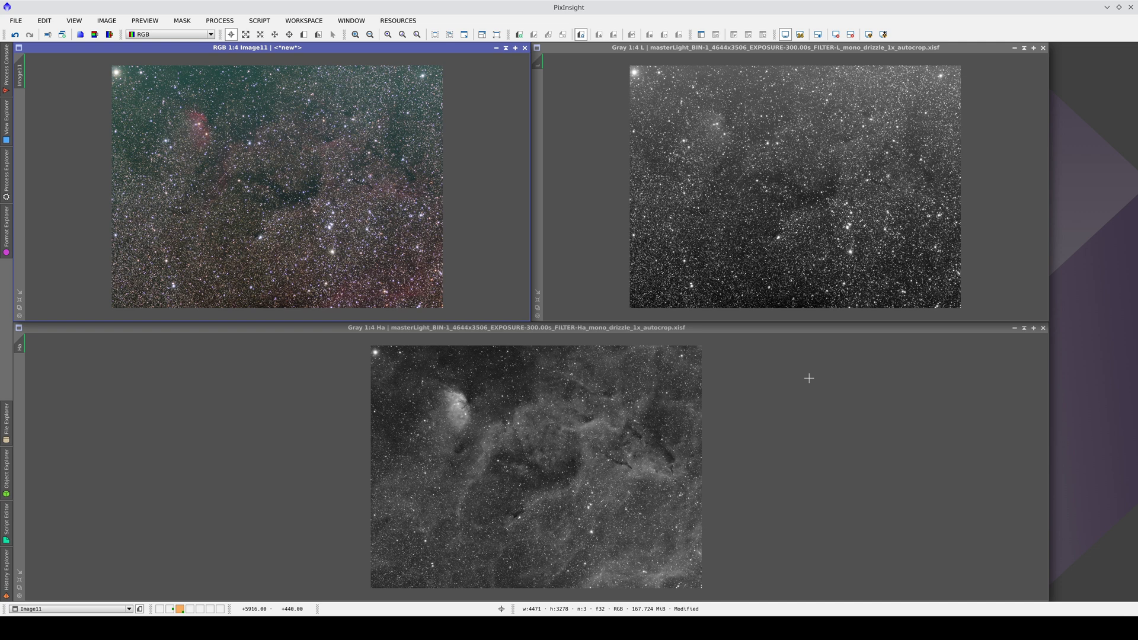
left_click(809, 378)
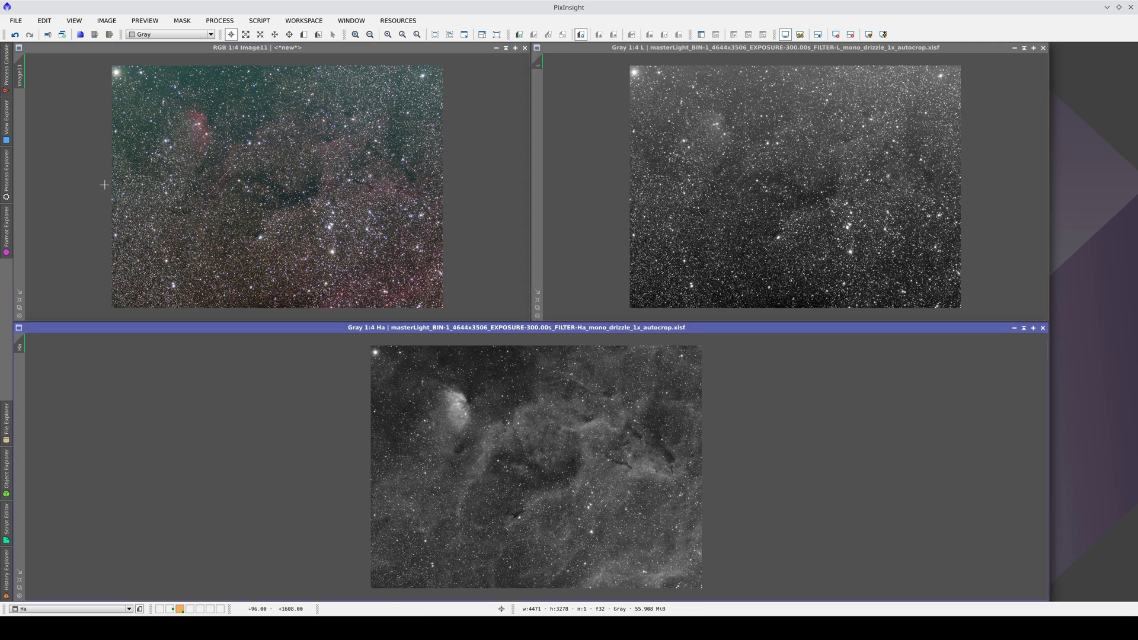
left_click(4, 177)
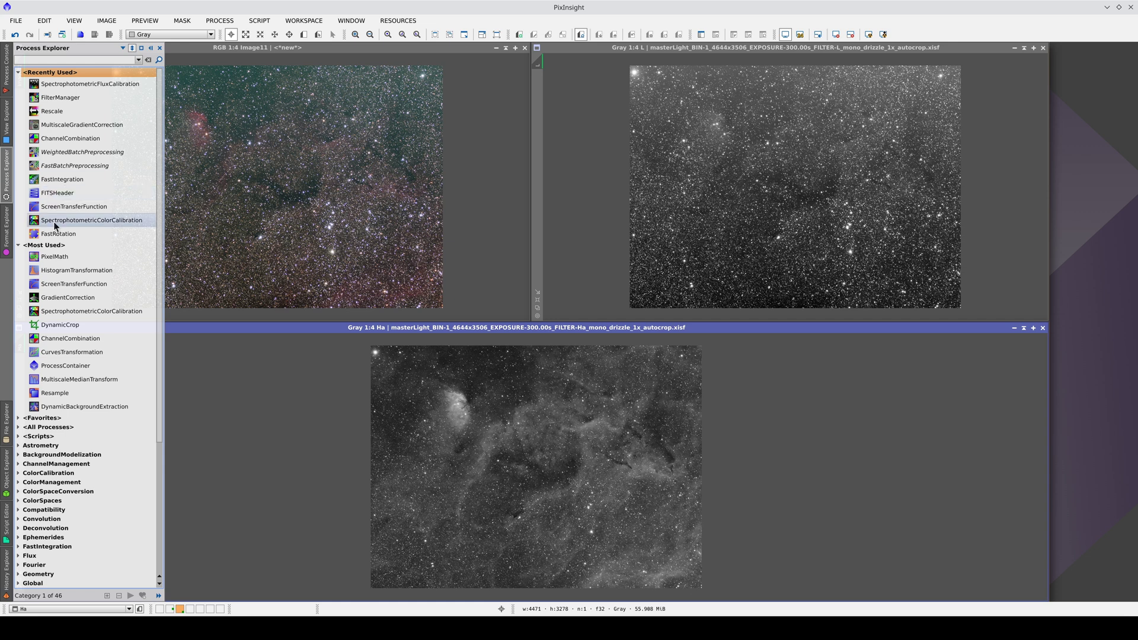
left_click(63, 419)
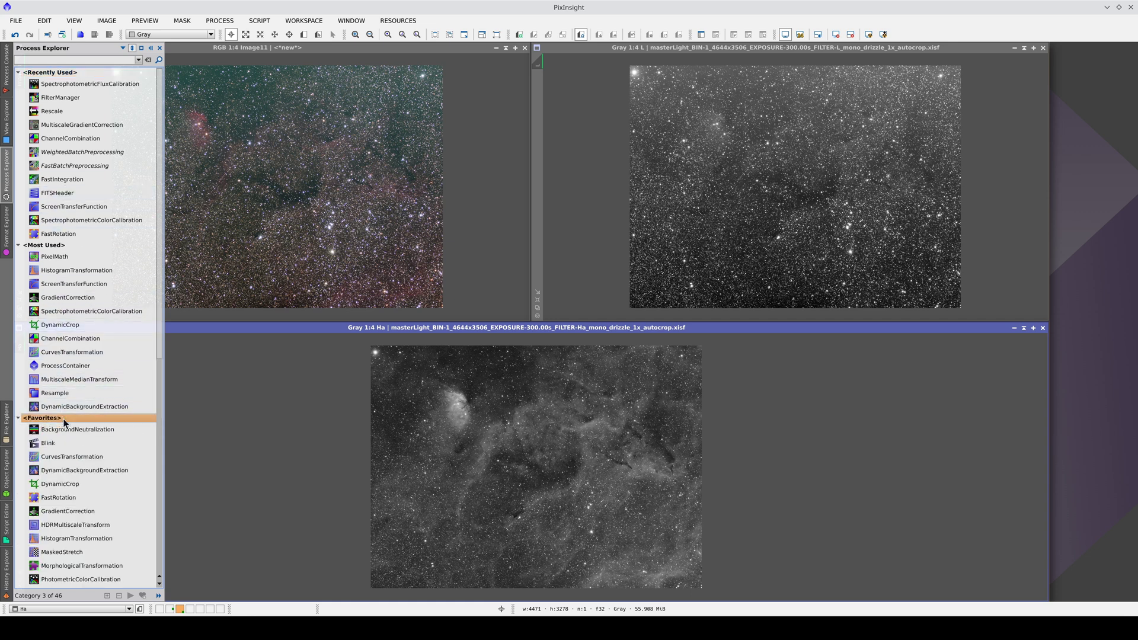
scroll(66, 424, "down", 2)
scroll(68, 427, "down", 3)
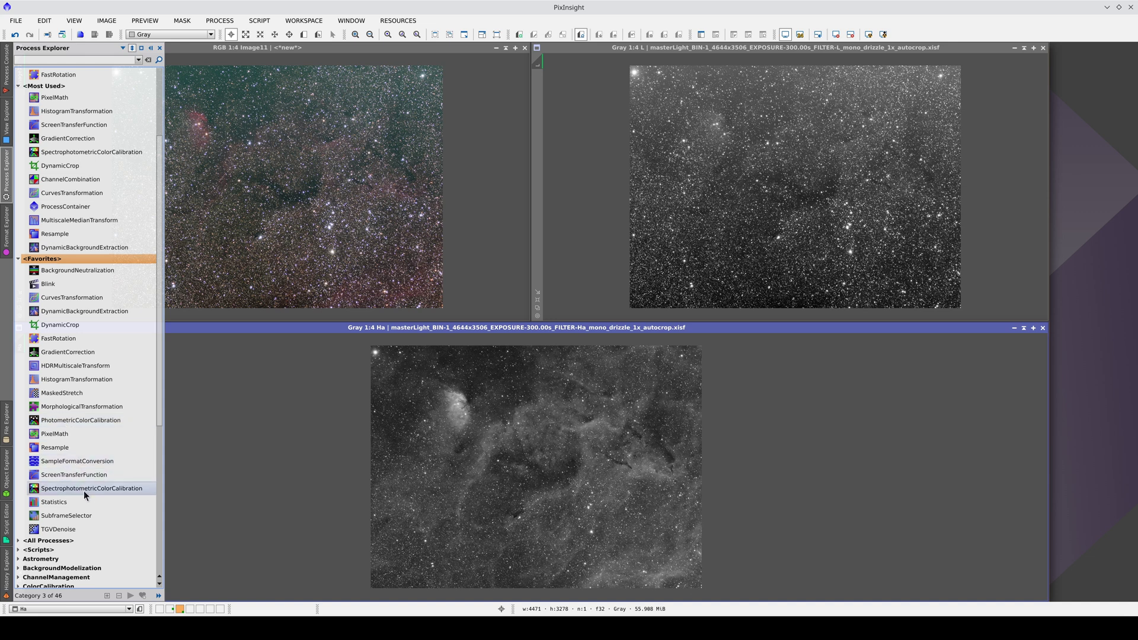
double_click(83, 490)
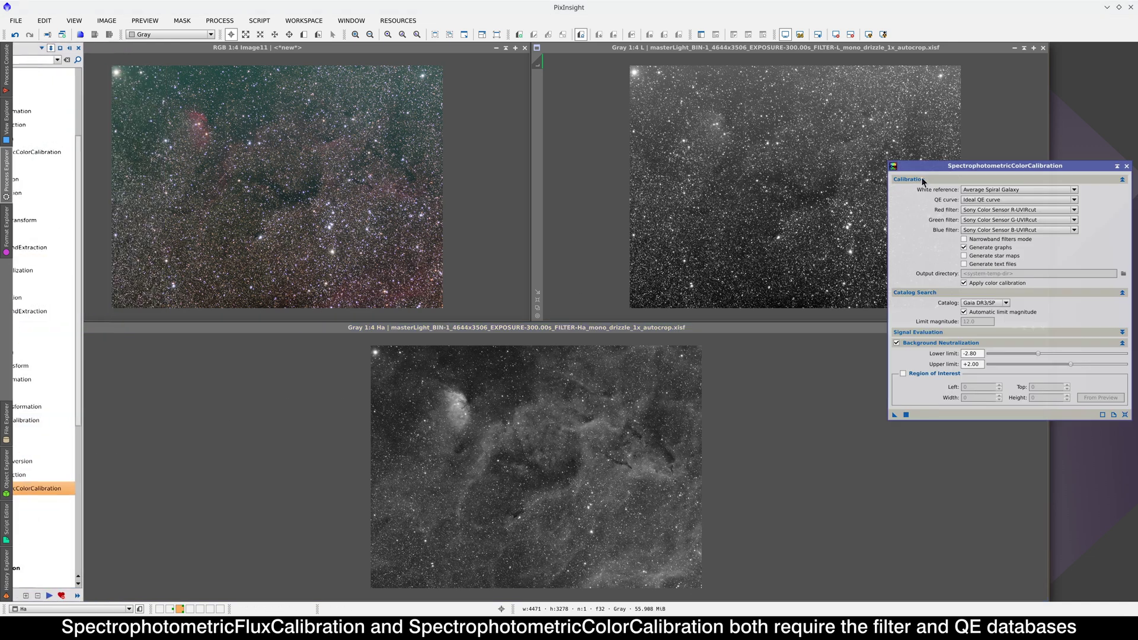
left_click_drag(933, 165, 756, 216)
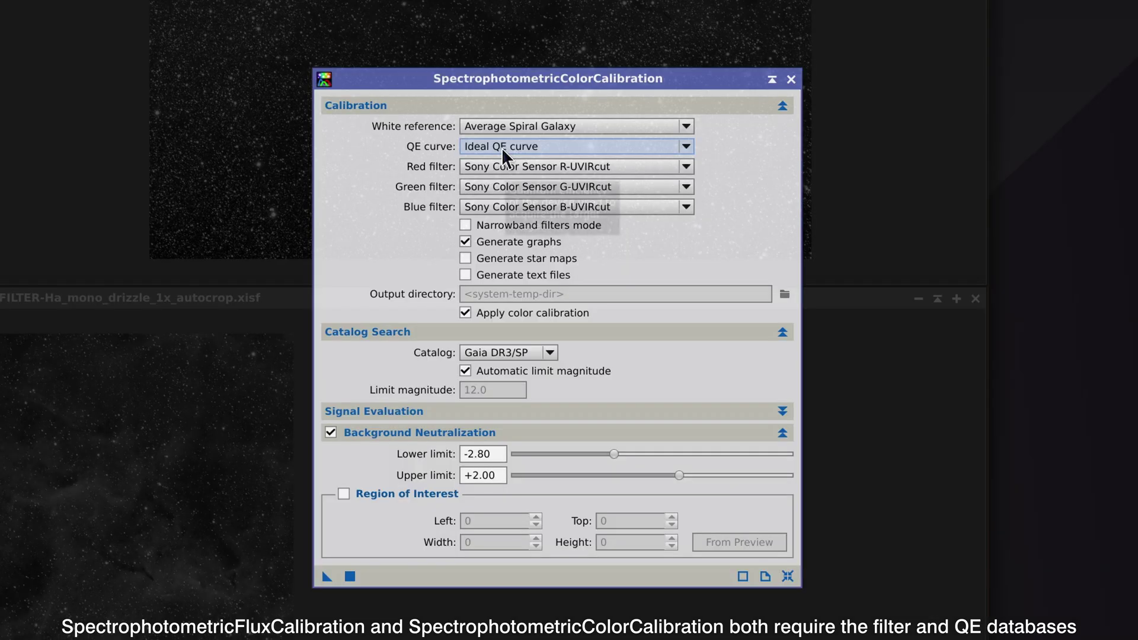
left_click(502, 148)
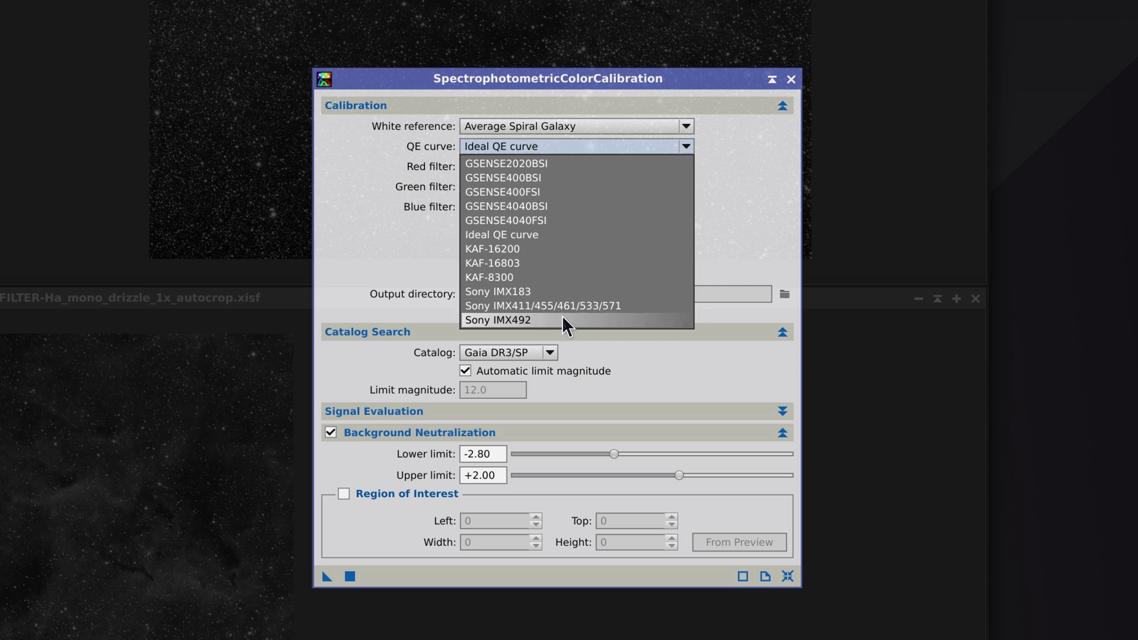
left_click(791, 79)
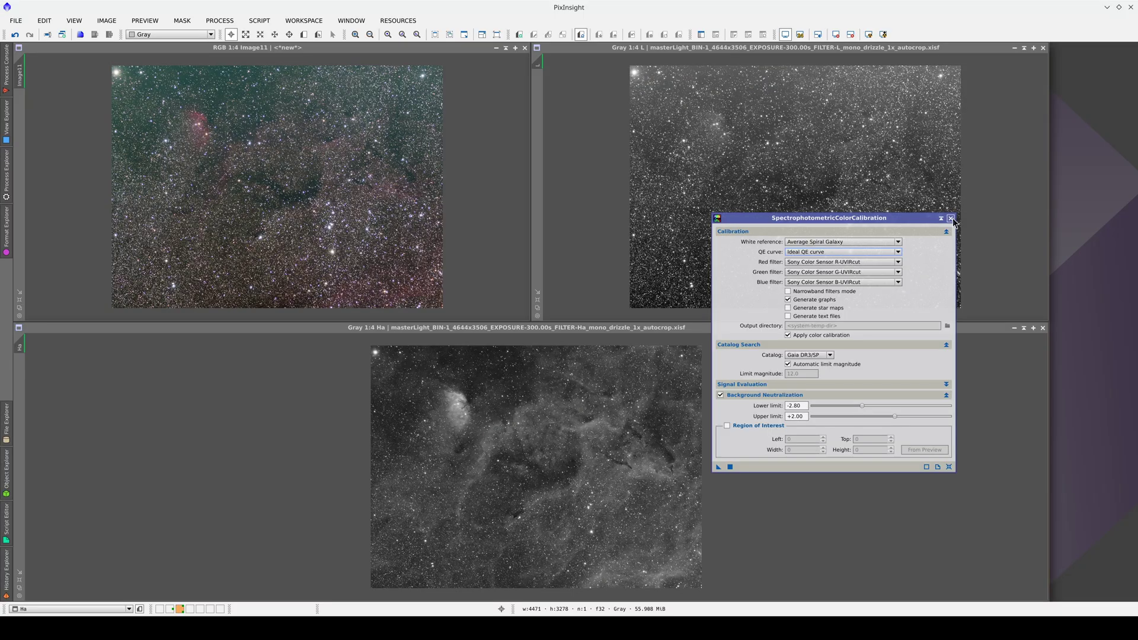
left_click(950, 218)
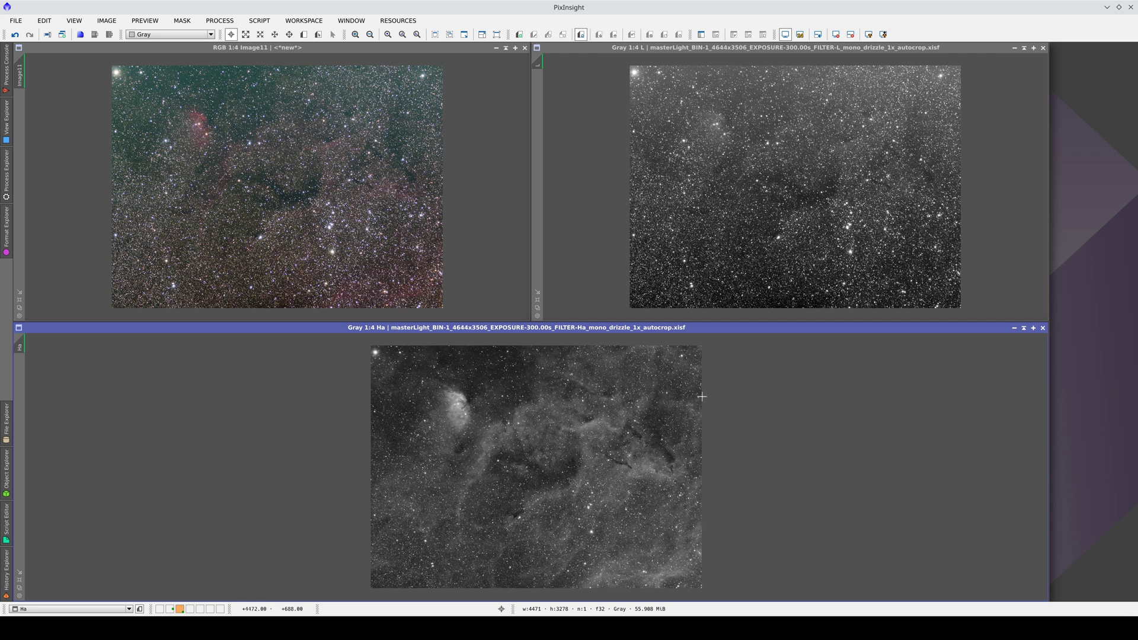
- In Dolphin, view Panasonic-MN34230.txt in Kate to check its contents, then close Kate
key("alt+Tab")
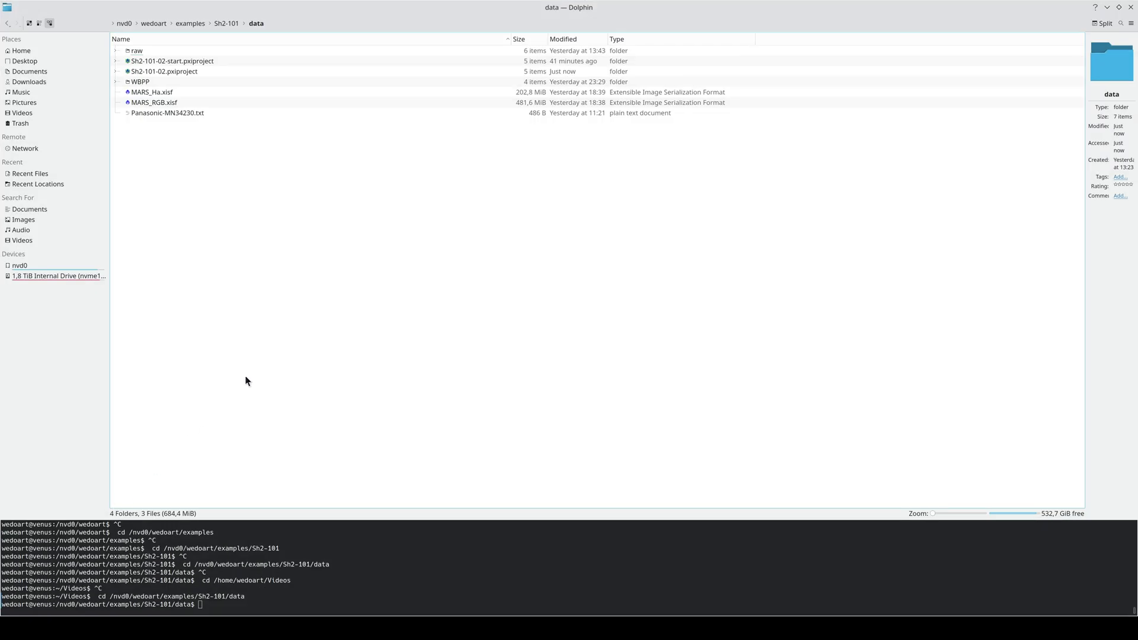
double_click(166, 113)
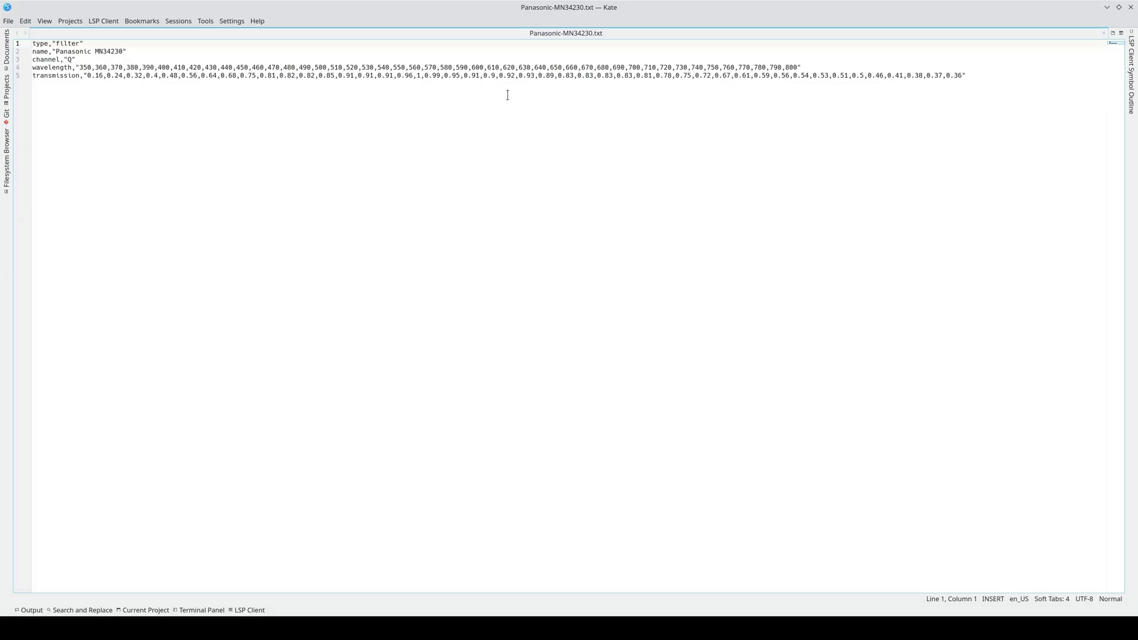
left_click(1130, 7)
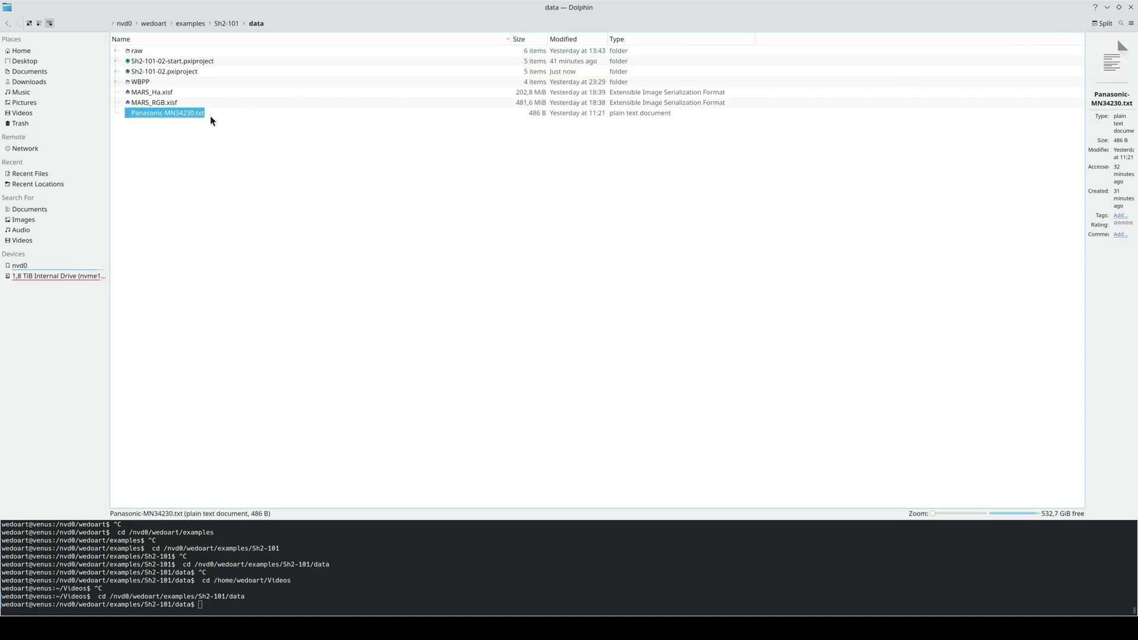
- Rename Panasonic-MN34230.txt to Panasonic-MN34230.csv
key("F2")
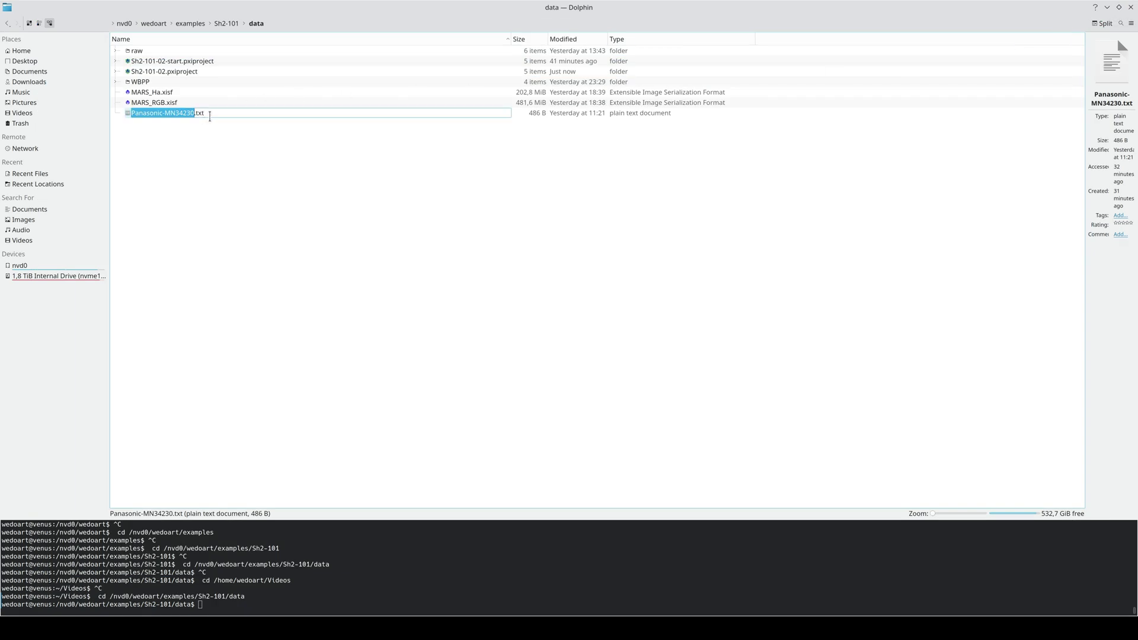
left_click(211, 114)
type("csv")
key("Return")
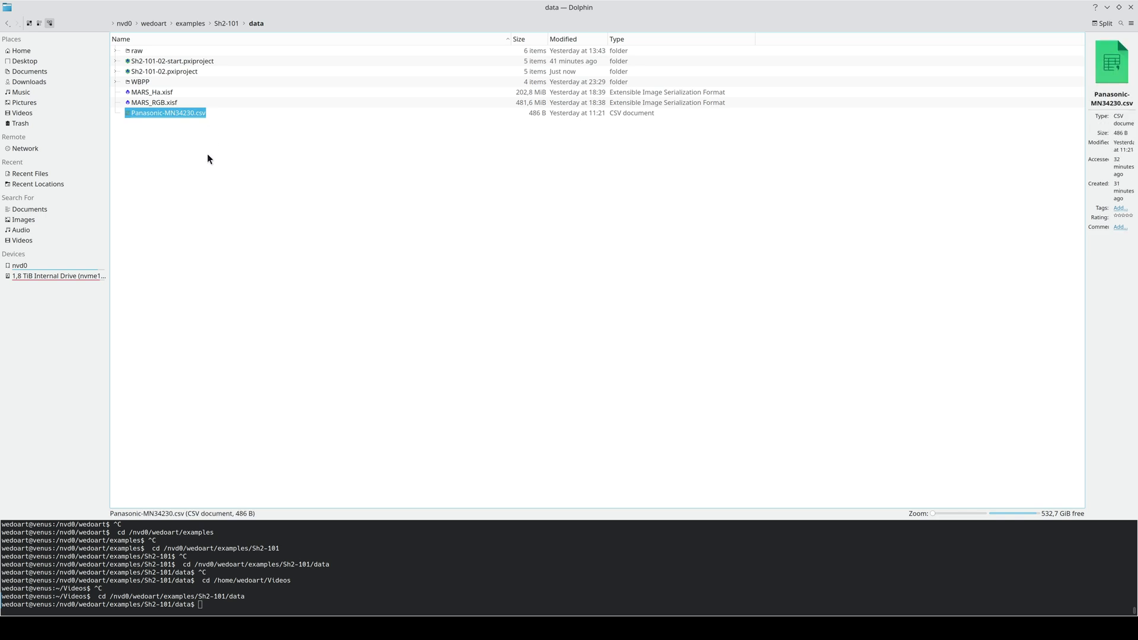
- Back in PixInsight, open FilterManager from Process Explorer's Global category
left_click(195, 628)
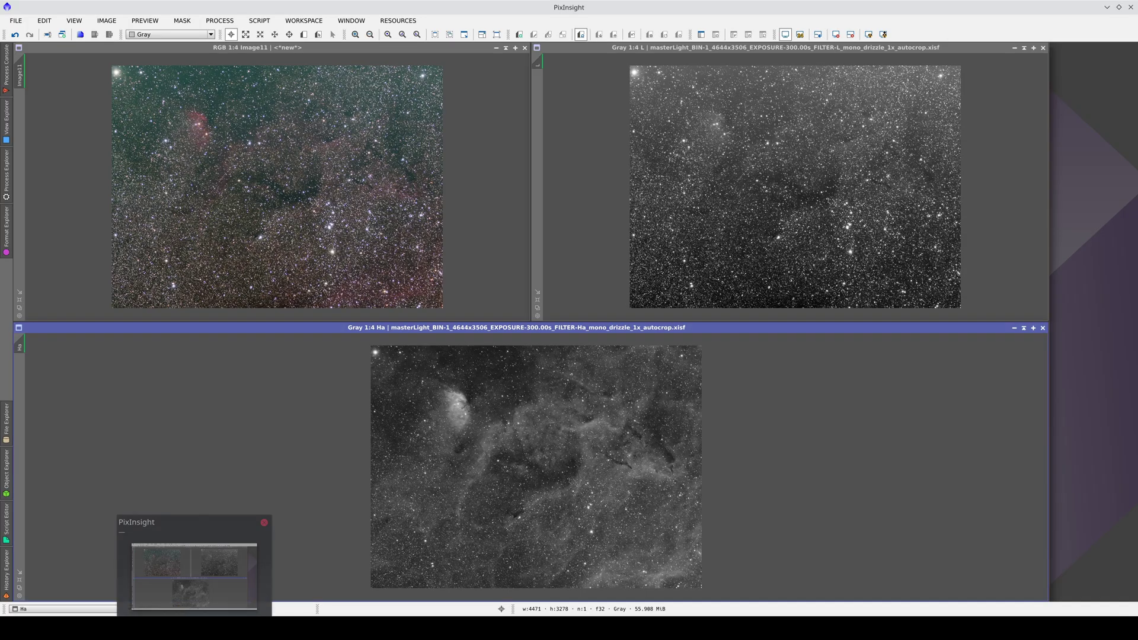
left_click(6, 173)
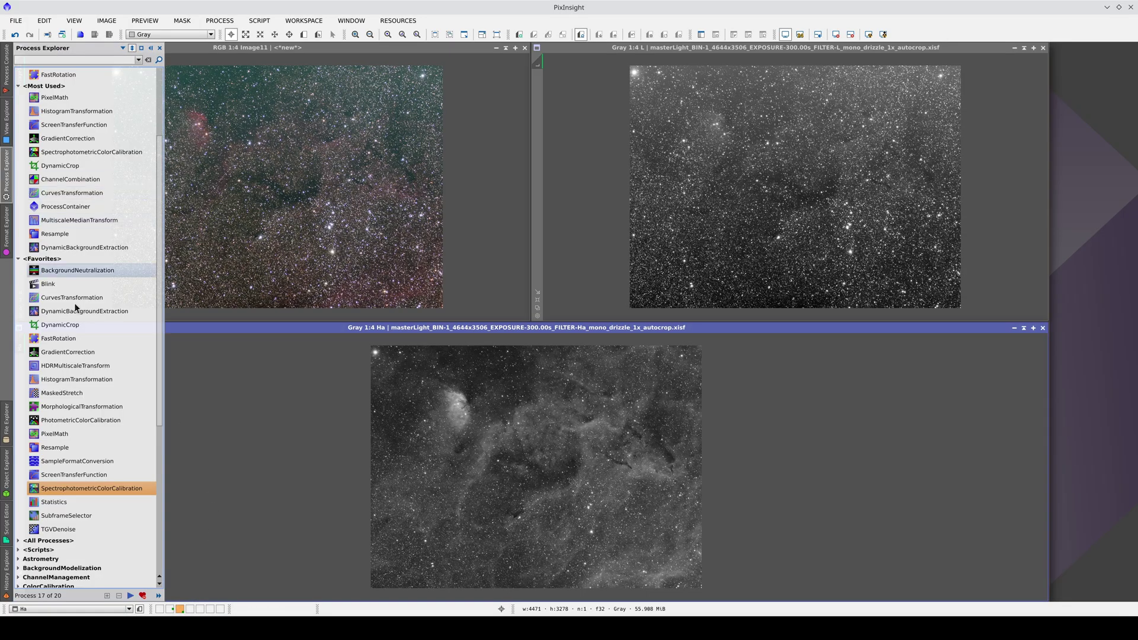
scroll(79, 448, "down", 8)
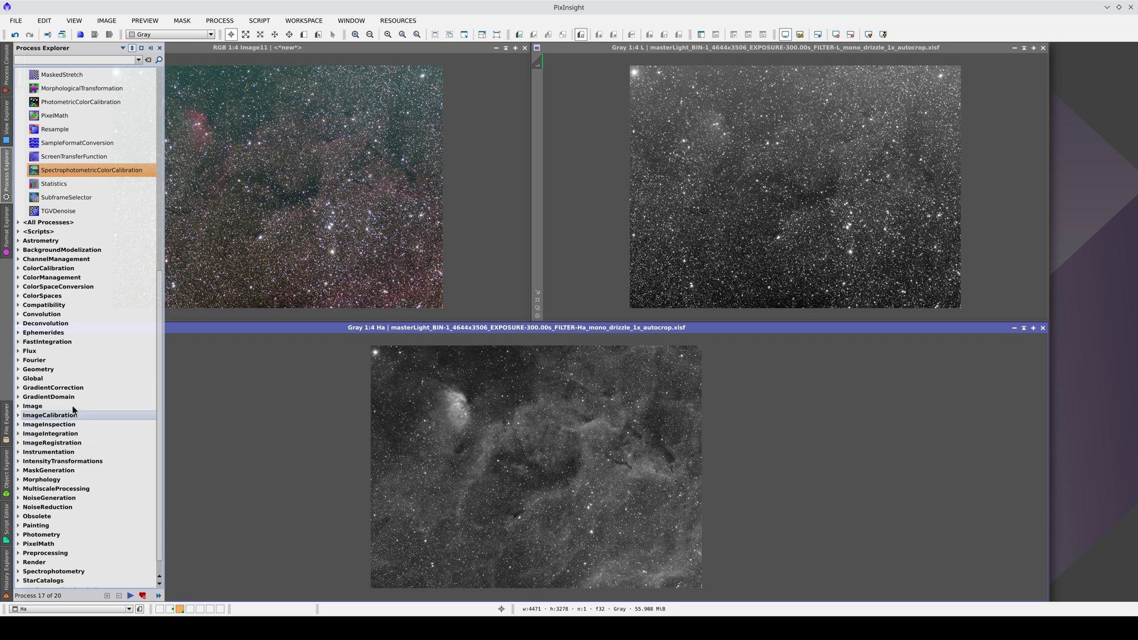
double_click(64, 379)
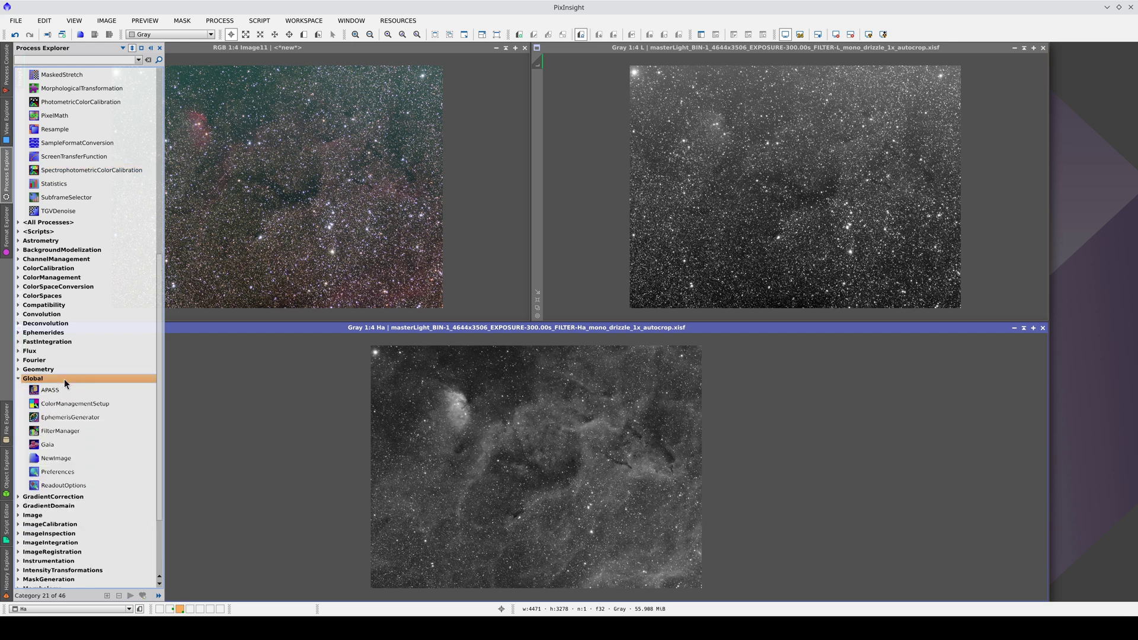
double_click(67, 430)
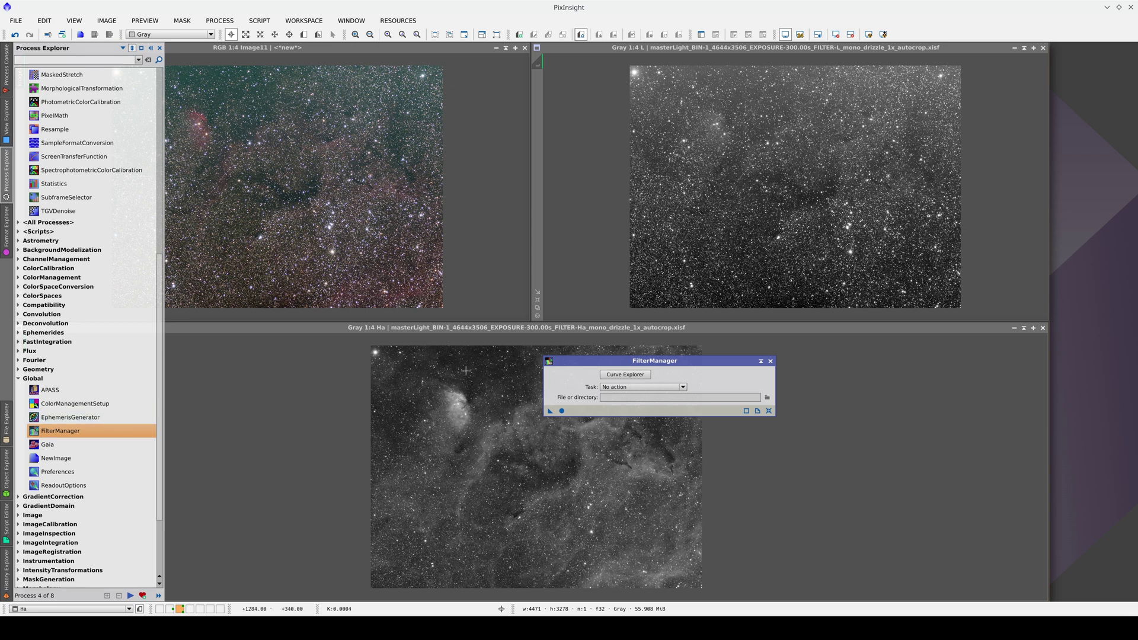
- Set the FilterManager task to Merge CSV filter definitions
left_click_drag(598, 360, 504, 375)
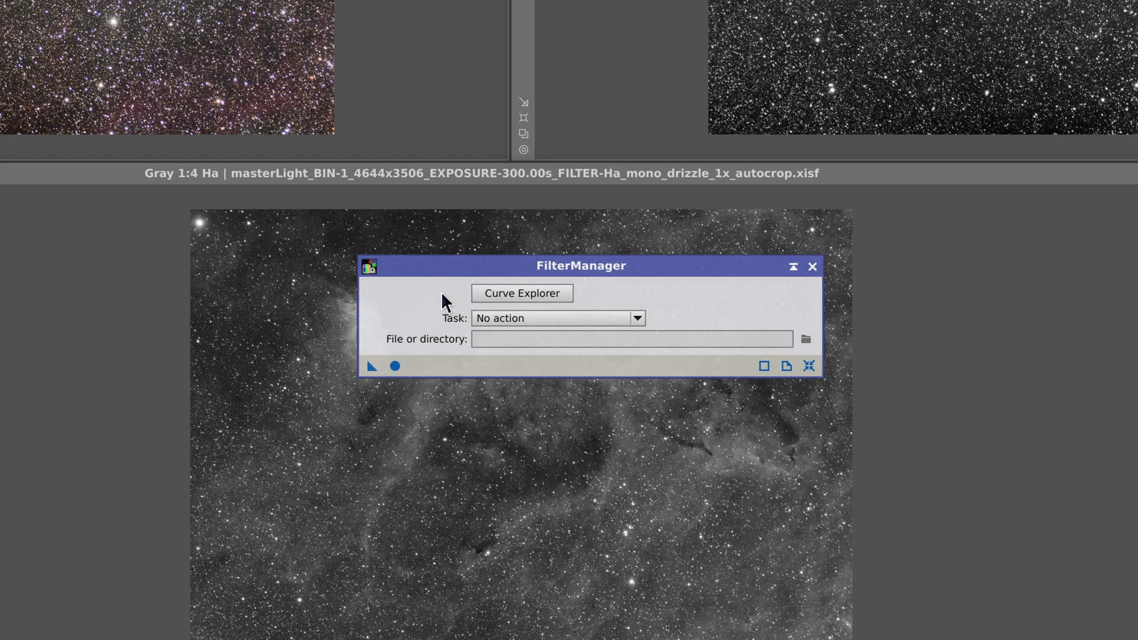
left_click(517, 318)
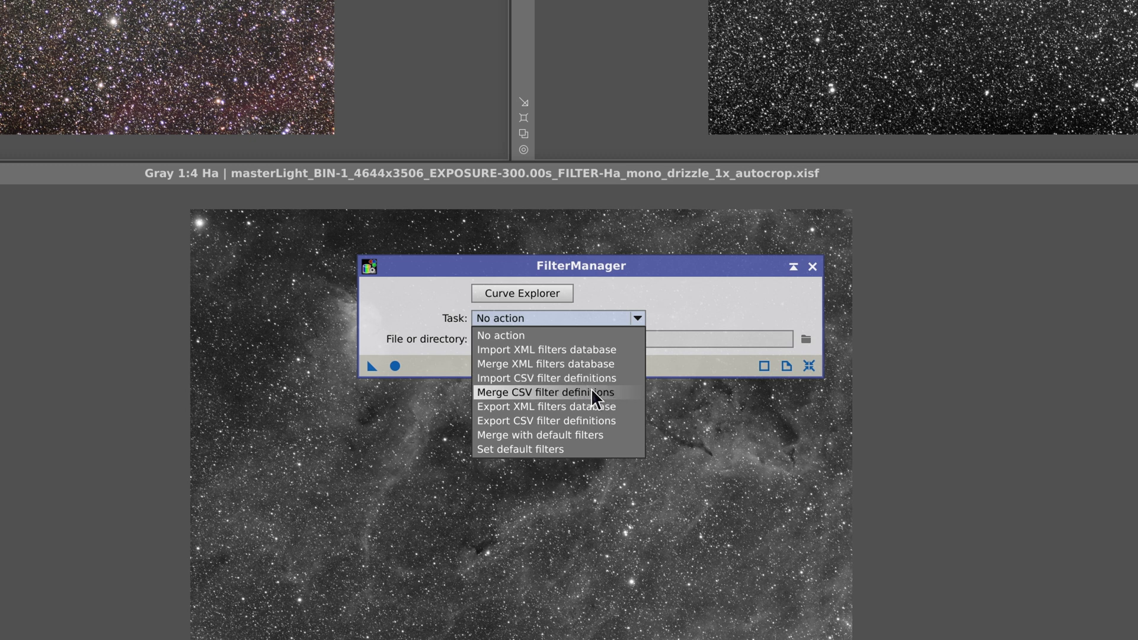
left_click(624, 393)
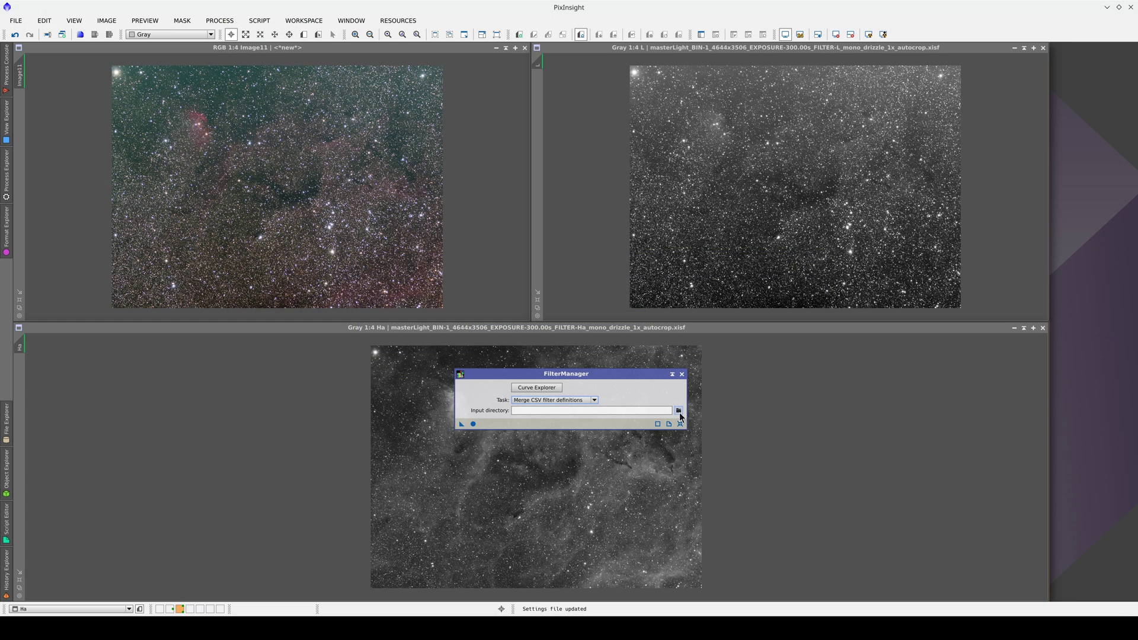
- Merge the CSV filters from the Sh2-101/data folder and close FilterManager
left_click(806, 339)
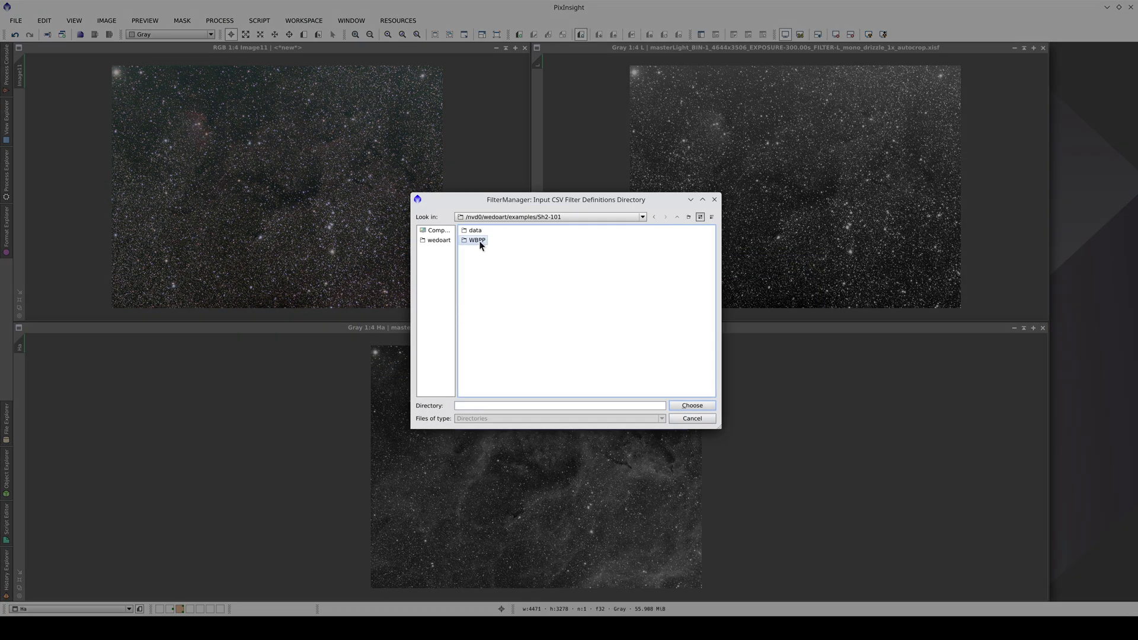
double_click(476, 230)
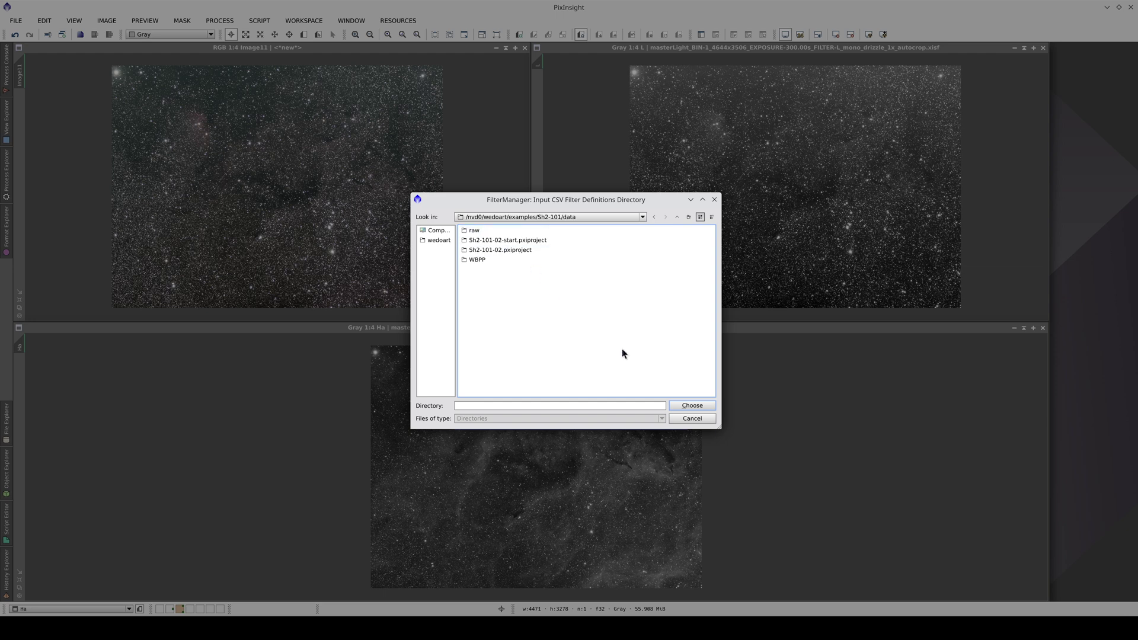
left_click(690, 406)
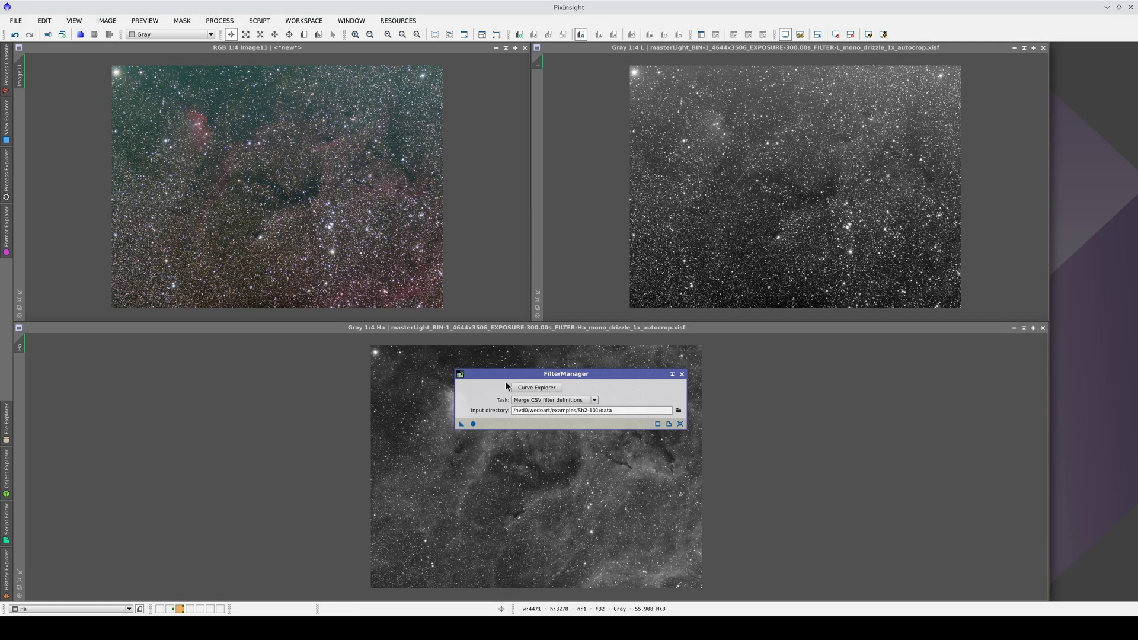
left_click(473, 425)
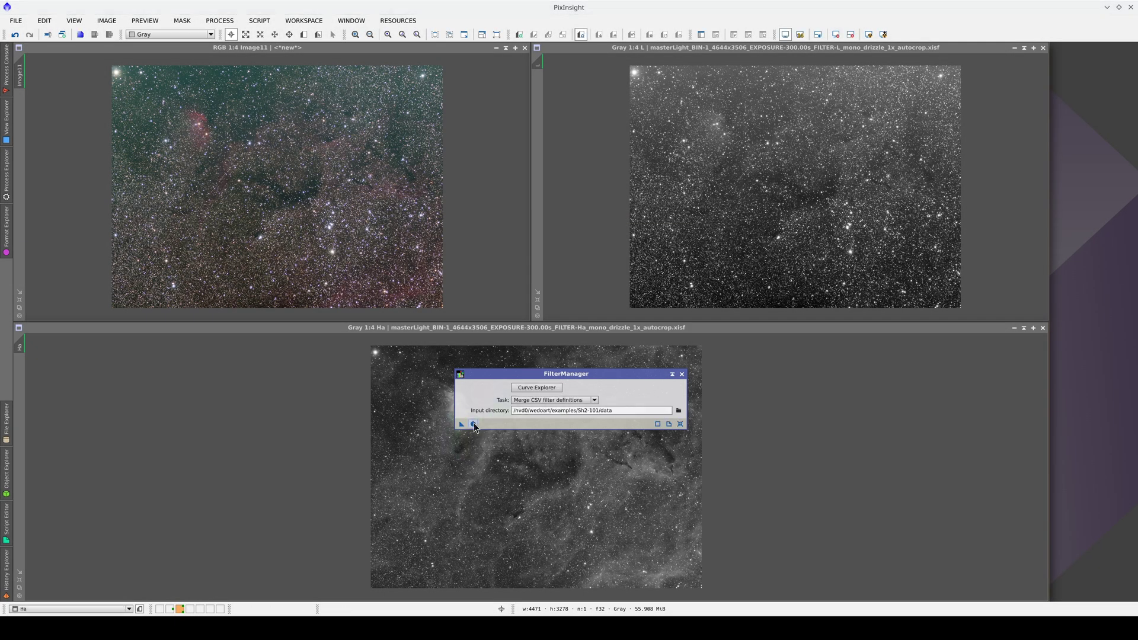
left_click(681, 374)
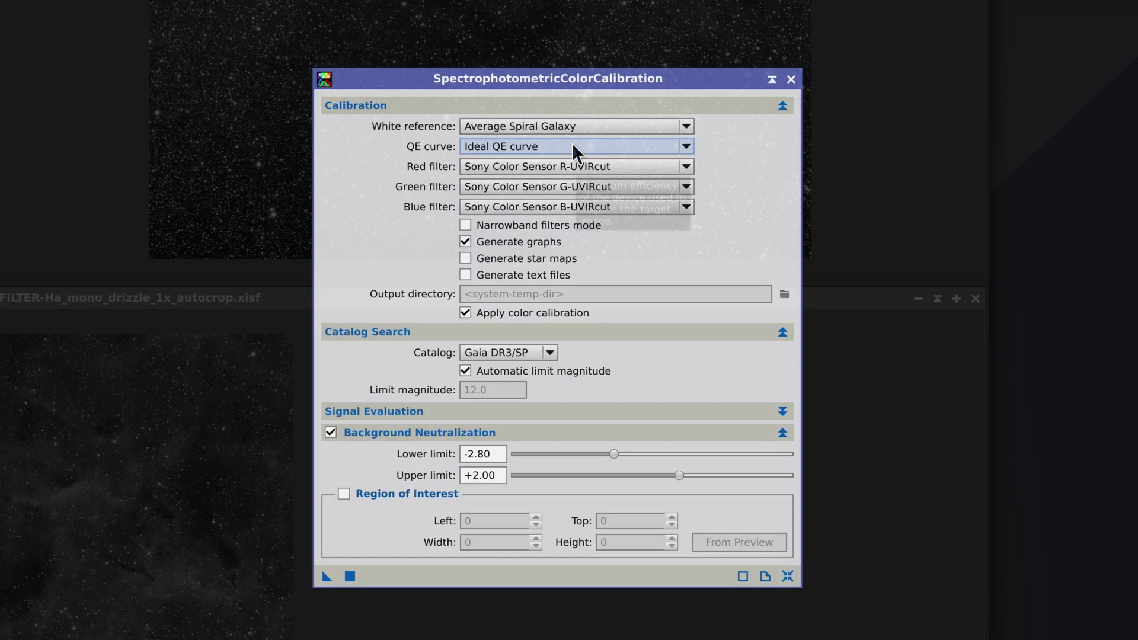
left_click(572, 145)
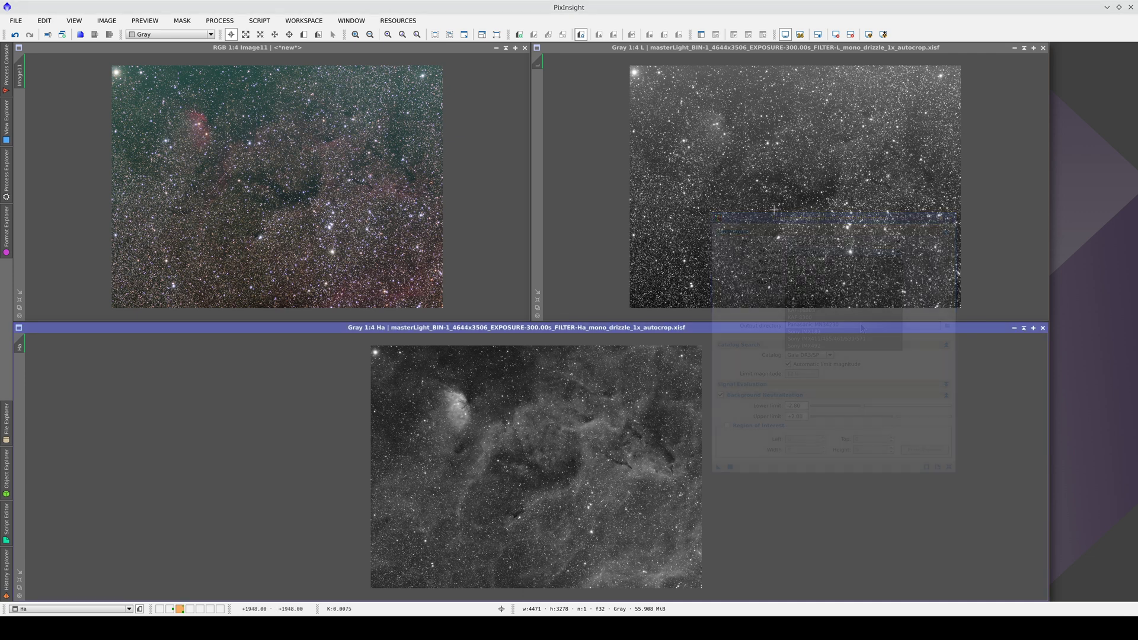
- Open SpectrophotometricFluxCalibration with the Panasonic MN34230 QE curve
left_click(5, 170)
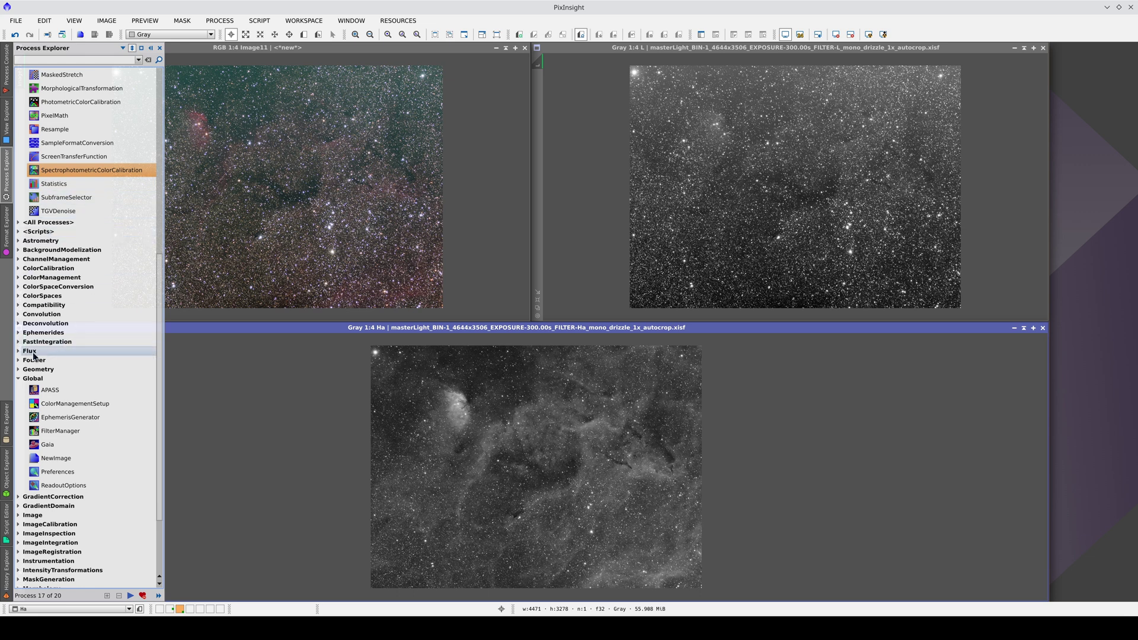
left_click(18, 380)
left_click(18, 416)
double_click(115, 480)
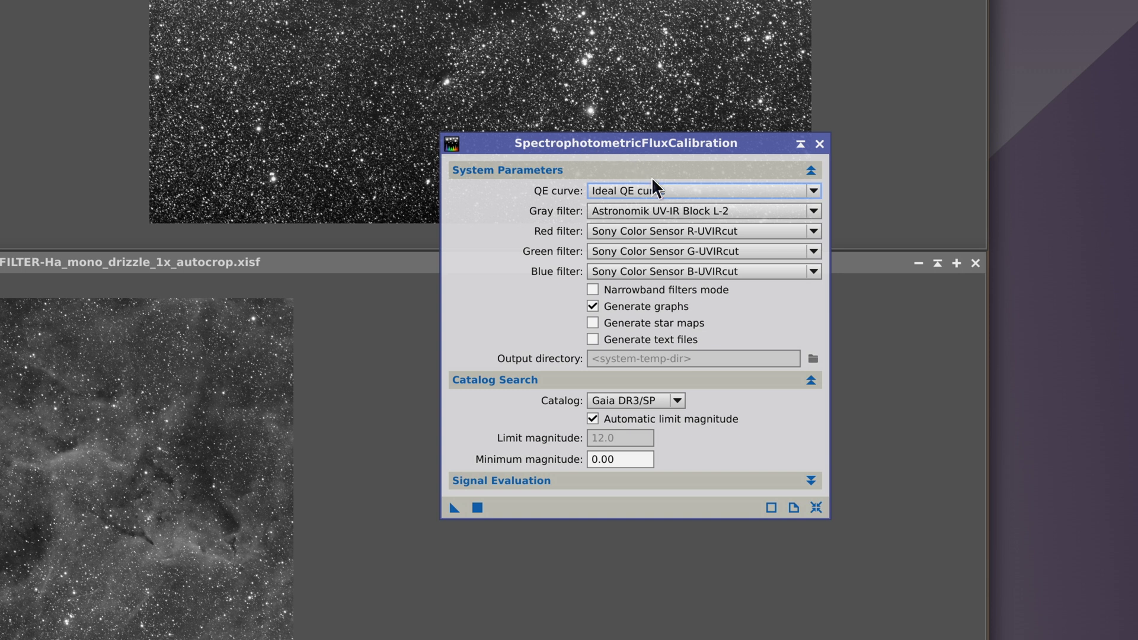
left_click(657, 193)
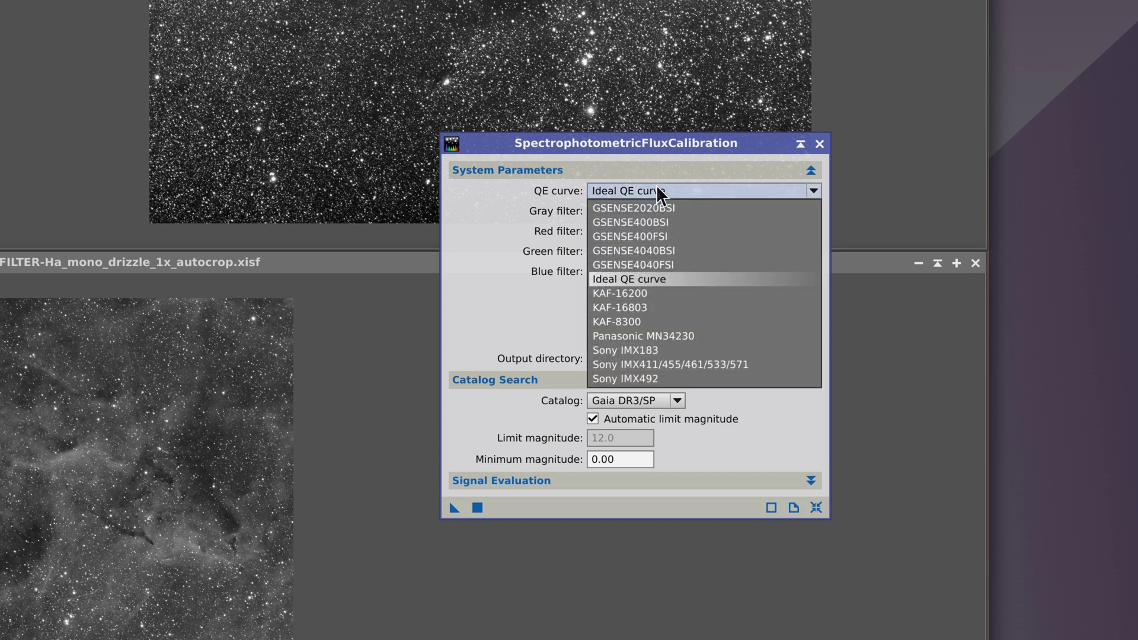
left_click(699, 231)
- Set the red, green and blue filters to Baader R, Baader G and Baader B
scroll(702, 275, "up", 10)
left_click(685, 319)
left_click(674, 252)
scroll(692, 317, "up", 5)
scroll(692, 318, "up", 7)
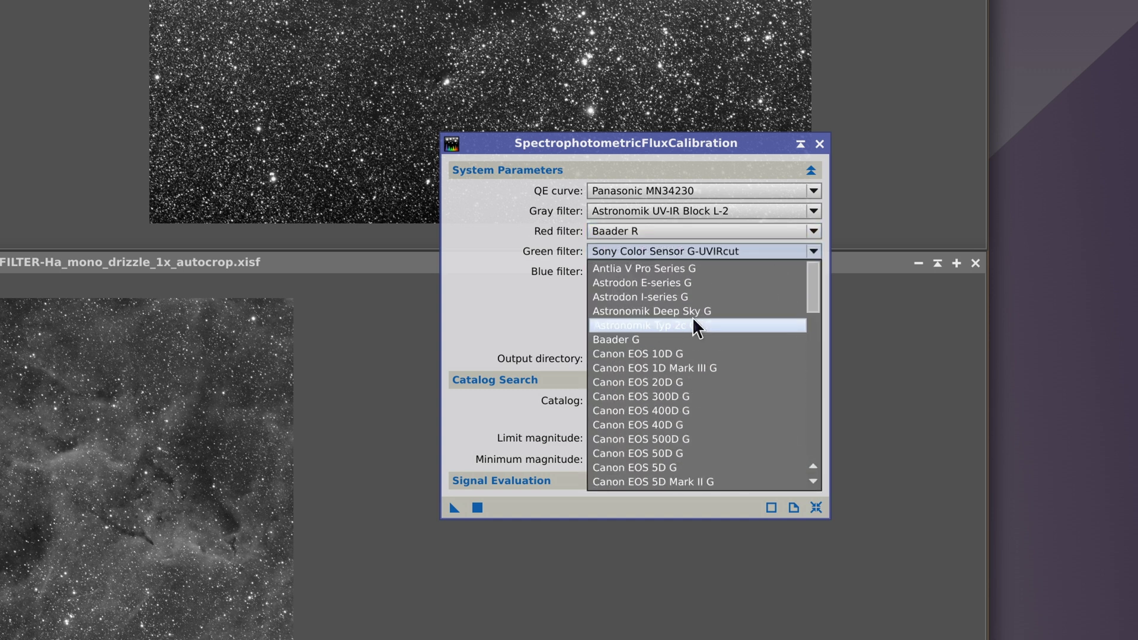
left_click(686, 338)
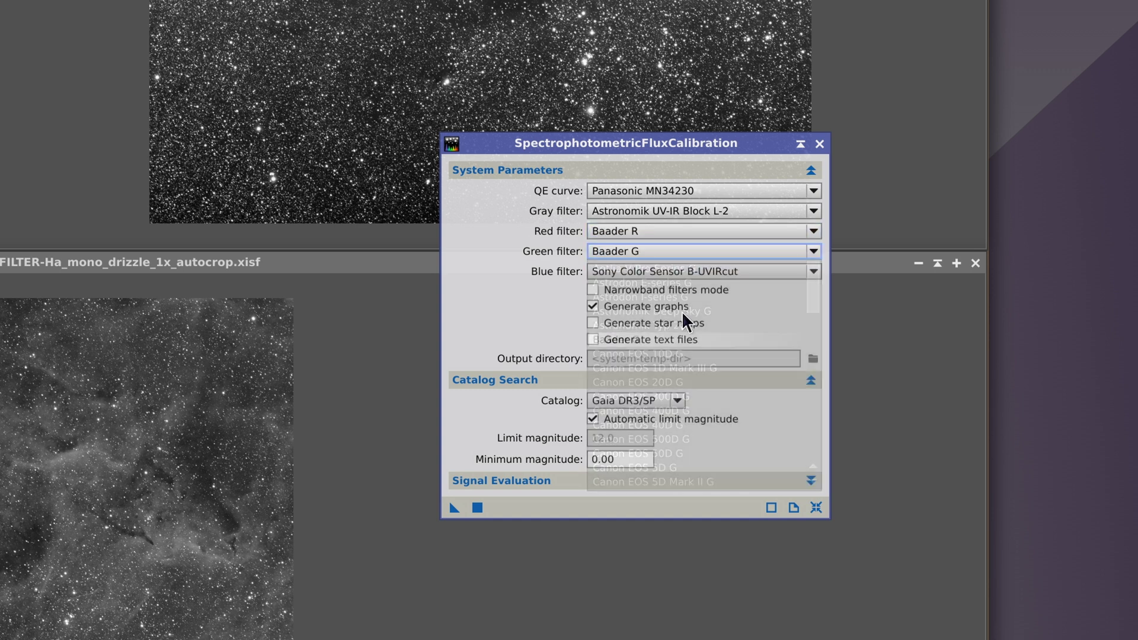
left_click(679, 271)
scroll(678, 332, "up", 7)
scroll(676, 357, "up", 7)
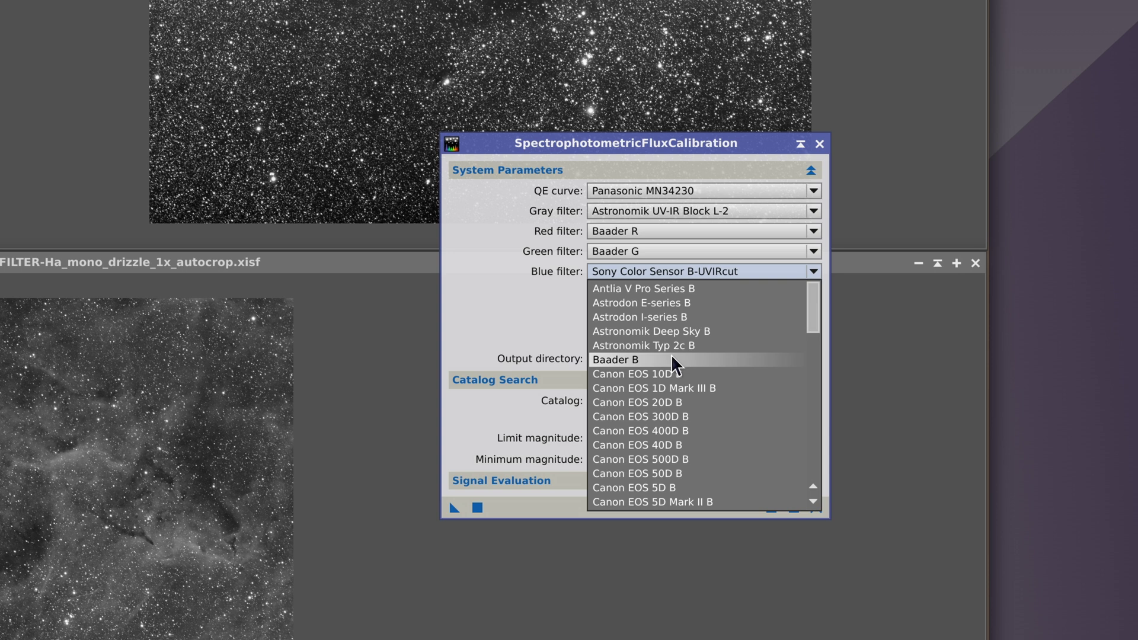
left_click(671, 360)
- Set the gray filter to Baader UV/IR Cut / L CMOS Optimized and run it on the RGB image
left_click(681, 211)
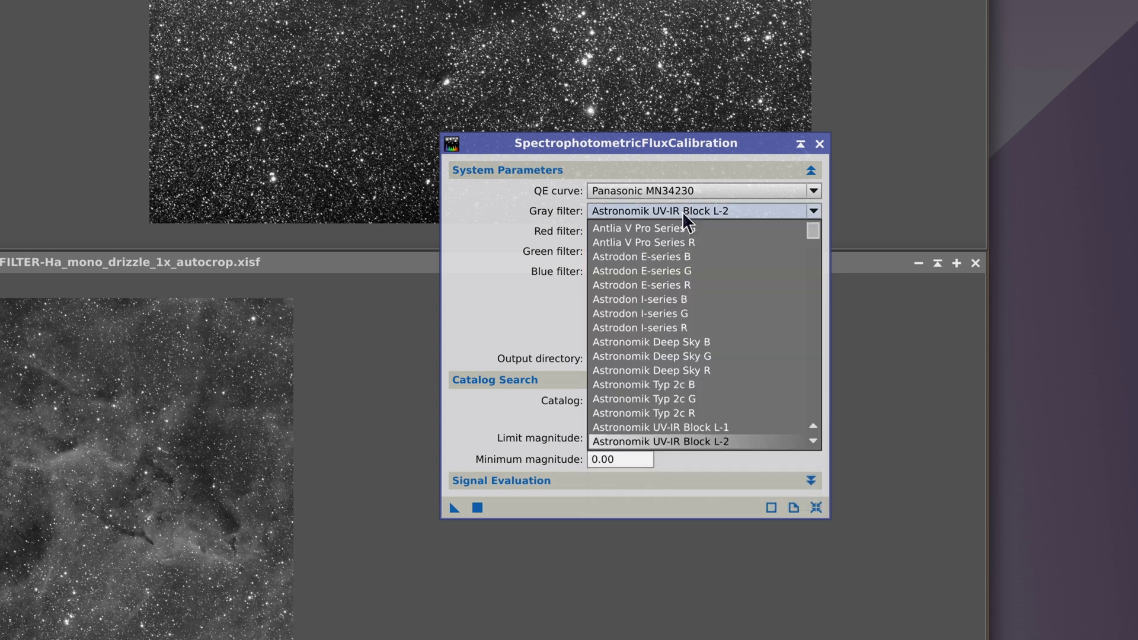
scroll(706, 299, "down", 3)
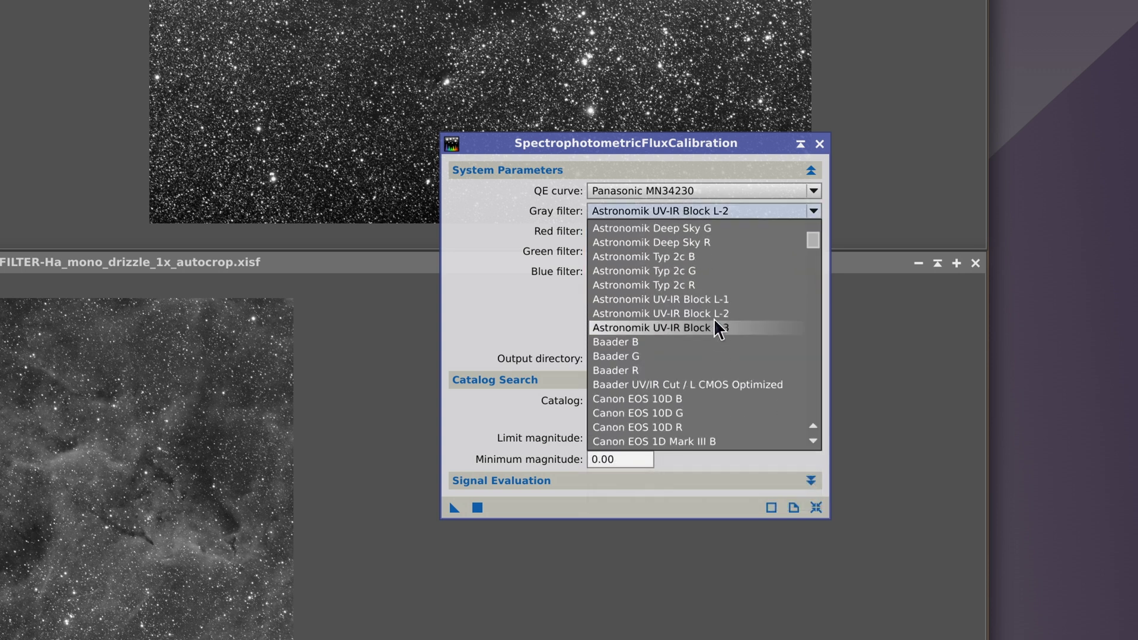
left_click(724, 384)
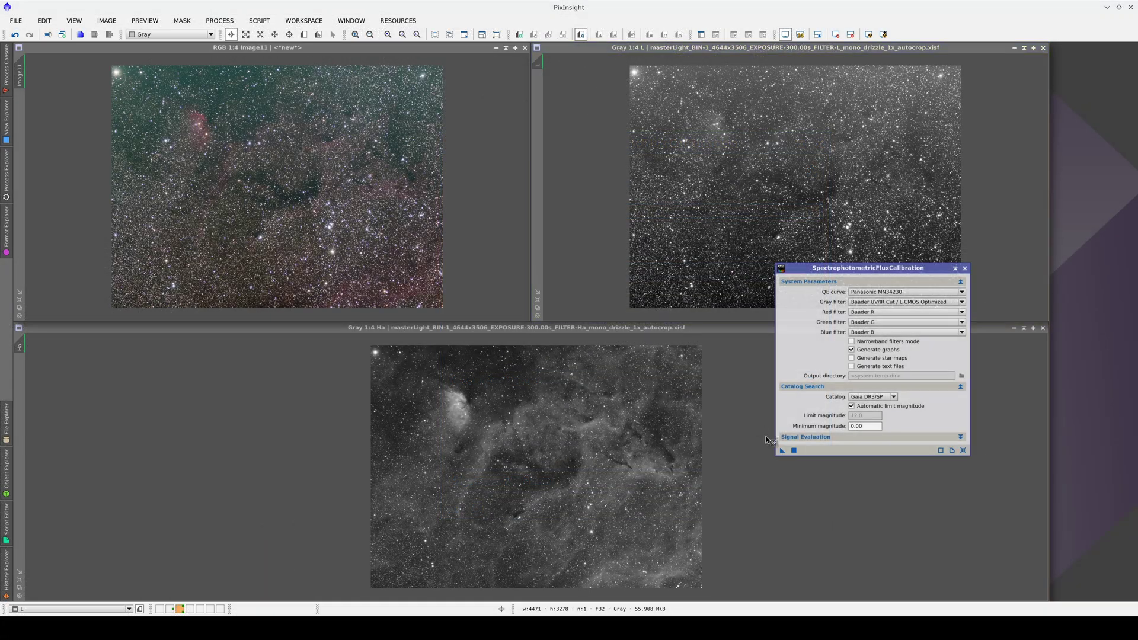
left_click_drag(767, 439, 366, 245)
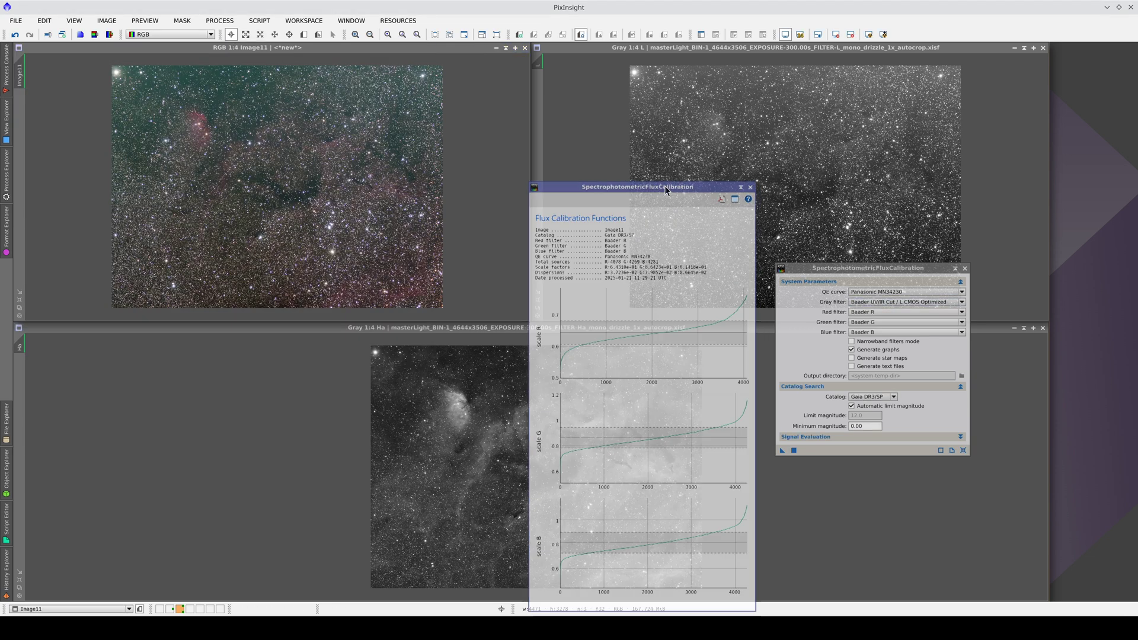
- Close the RGB calibration graph, flux-calibrate the L image, then close its graph
left_click_drag(687, 190, 655, 164)
left_click(724, 168)
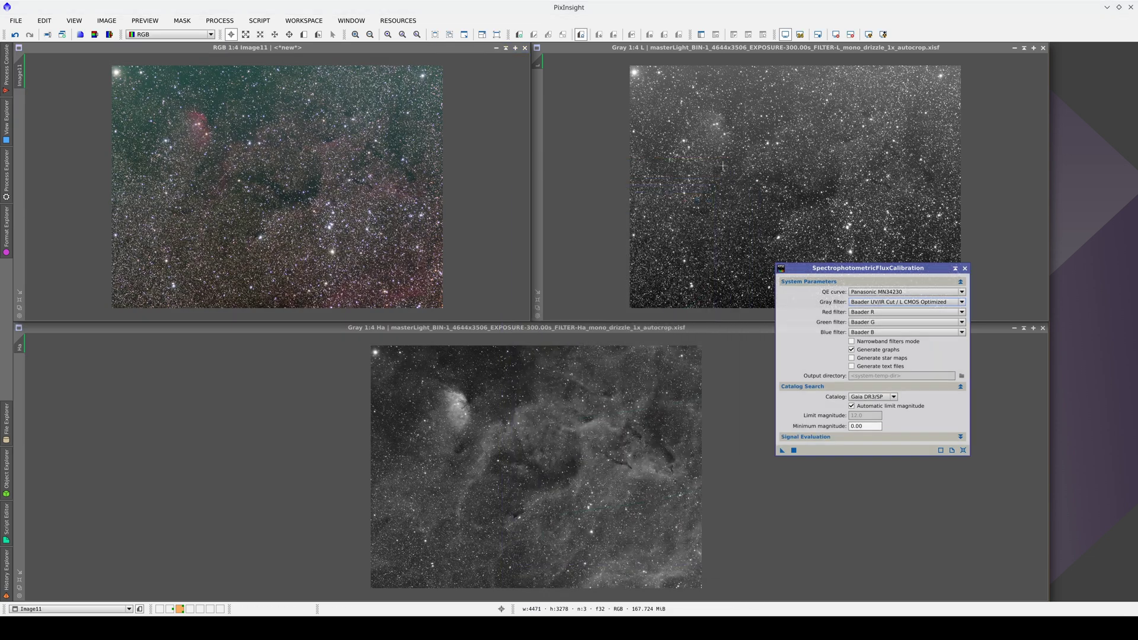
left_click(722, 143)
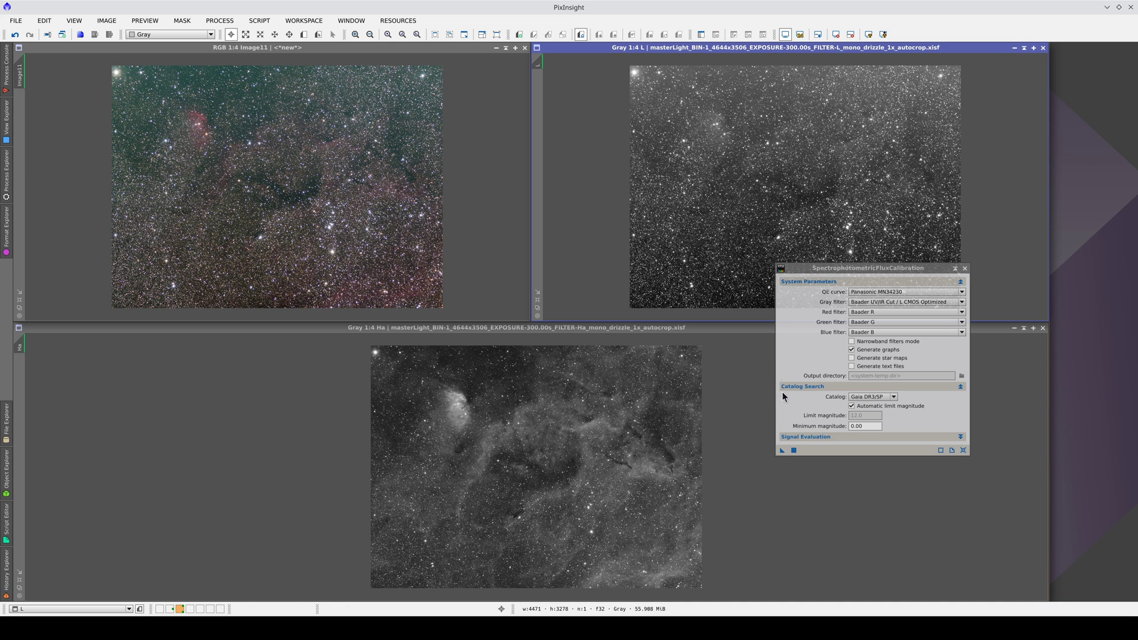
left_click_drag(784, 445, 719, 265)
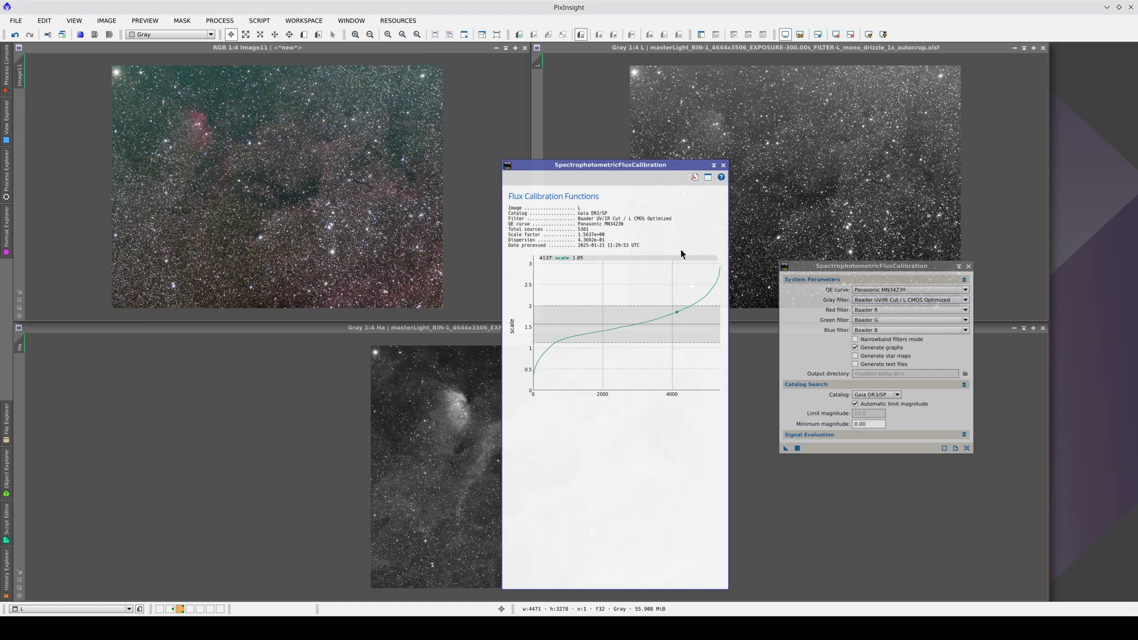
left_click(723, 165)
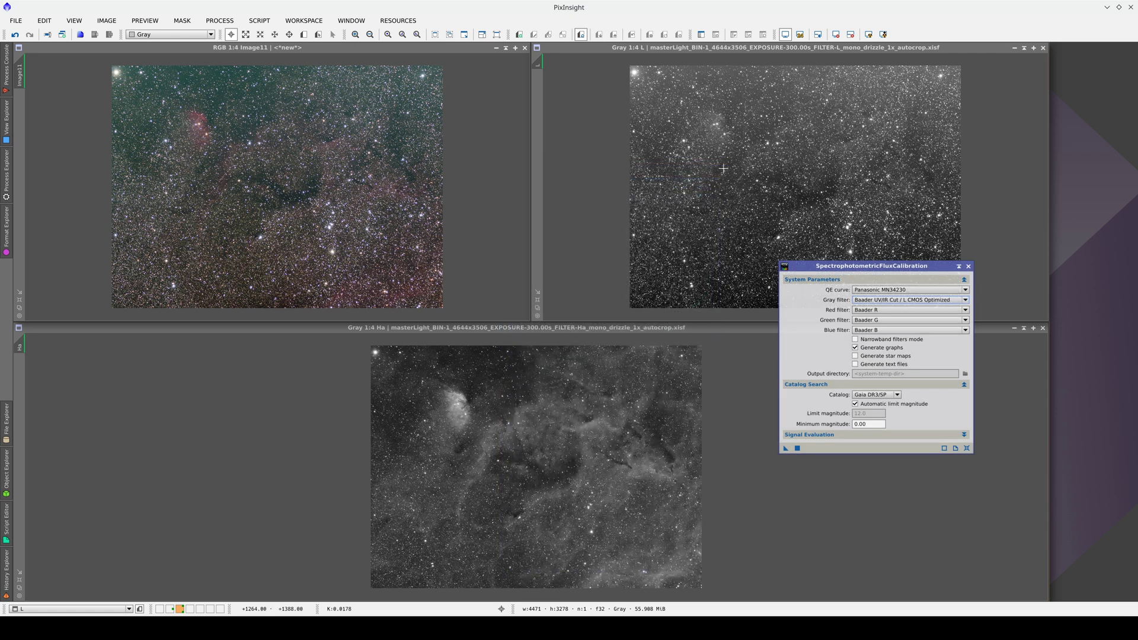
left_click(722, 400)
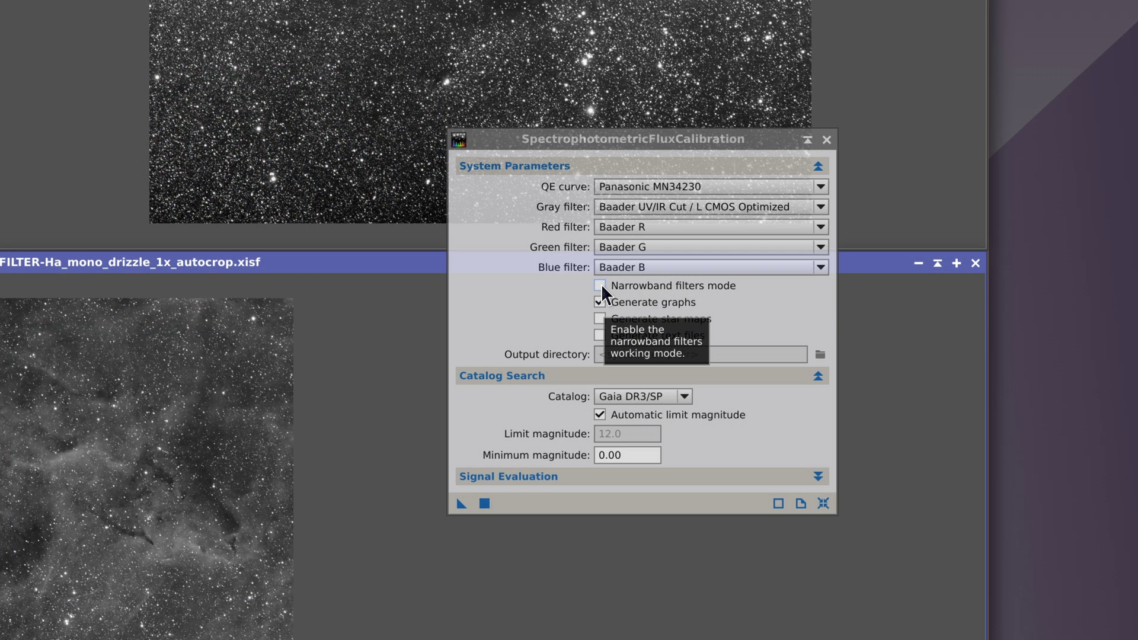
- Switch to narrowband mode with a 656.30 nm gray filter of bandwidth 6, and run it on Ha
left_click(856, 340)
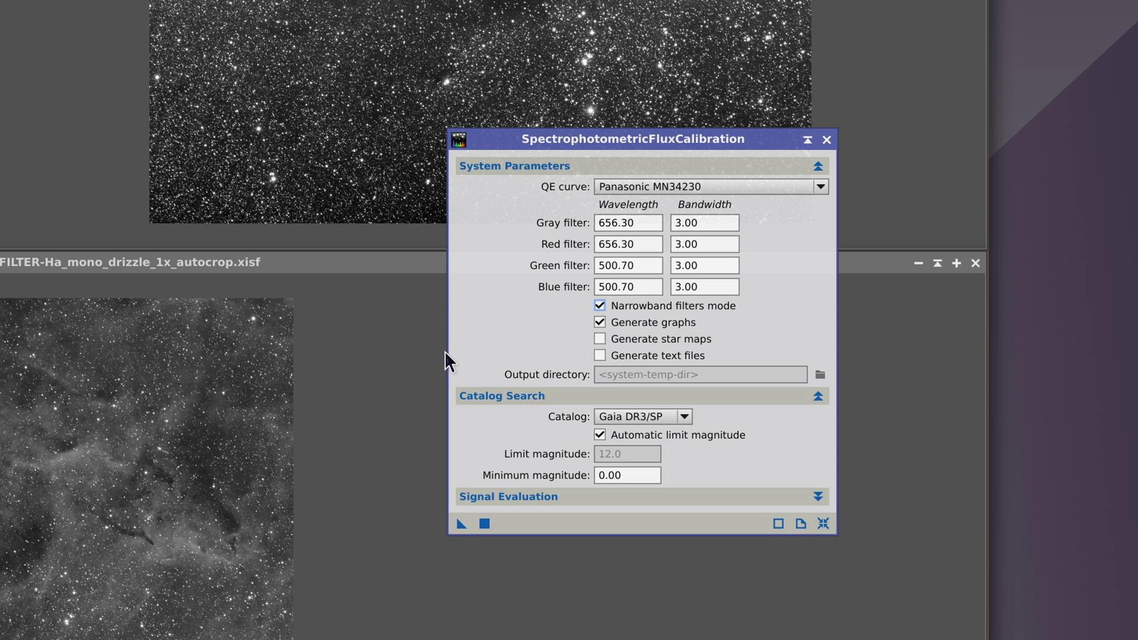
left_click_drag(658, 223, 572, 219)
double_click(717, 222)
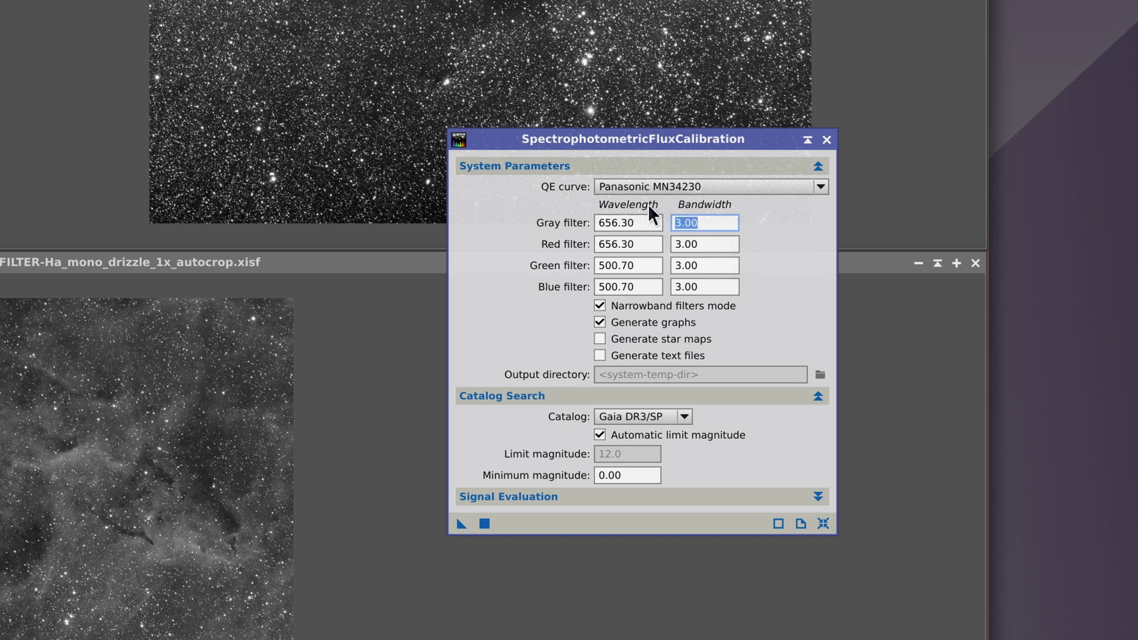
key("End")
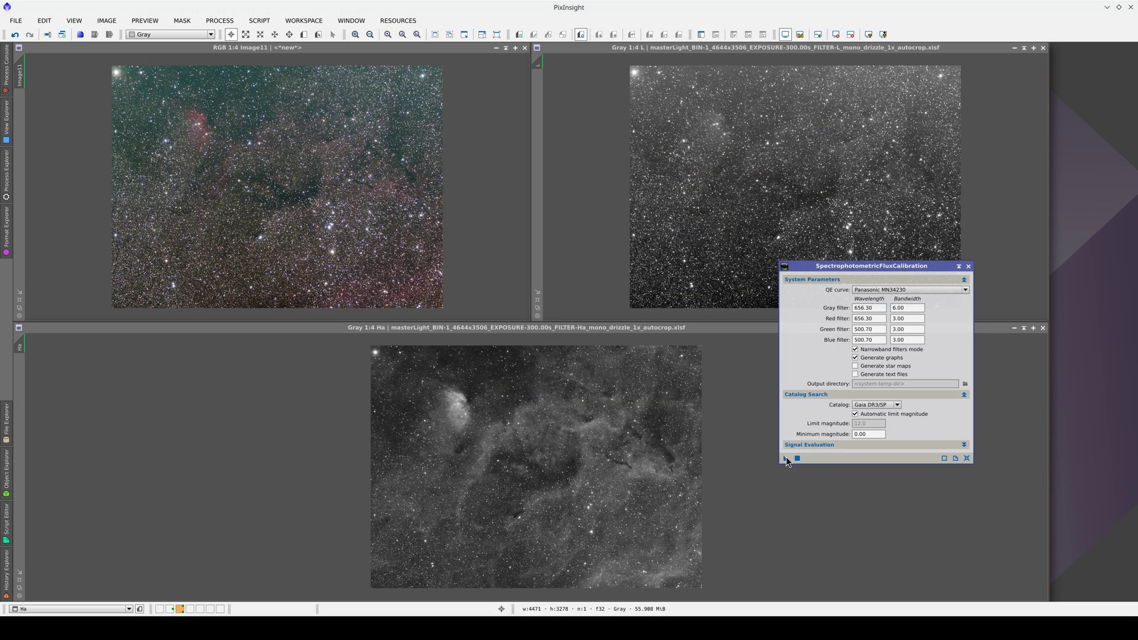
left_click_drag(786, 457, 650, 477)
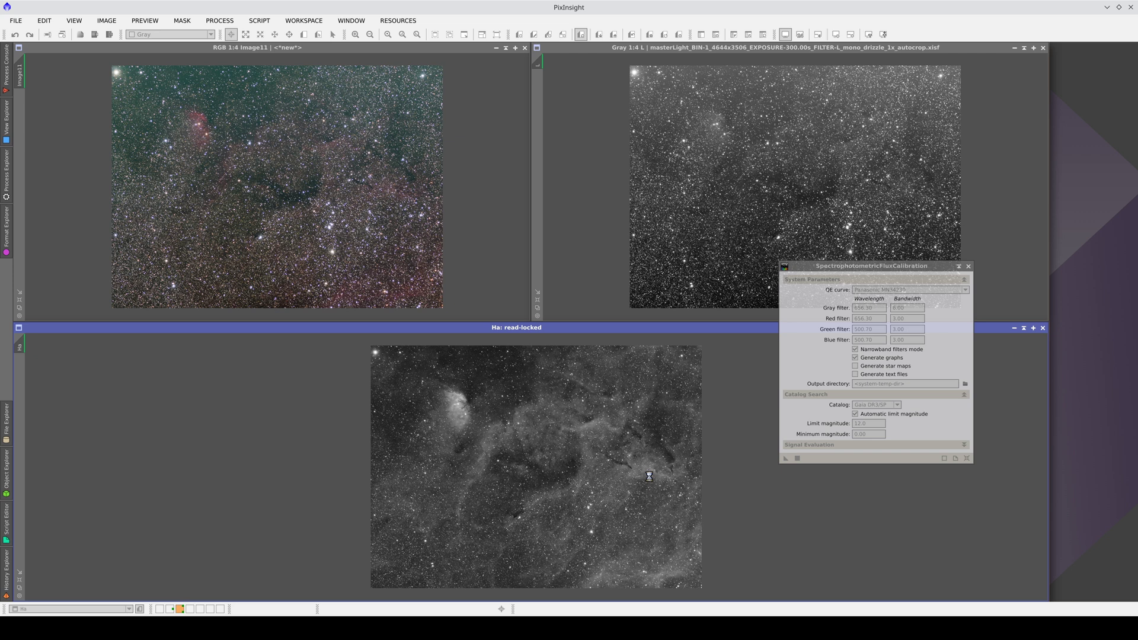